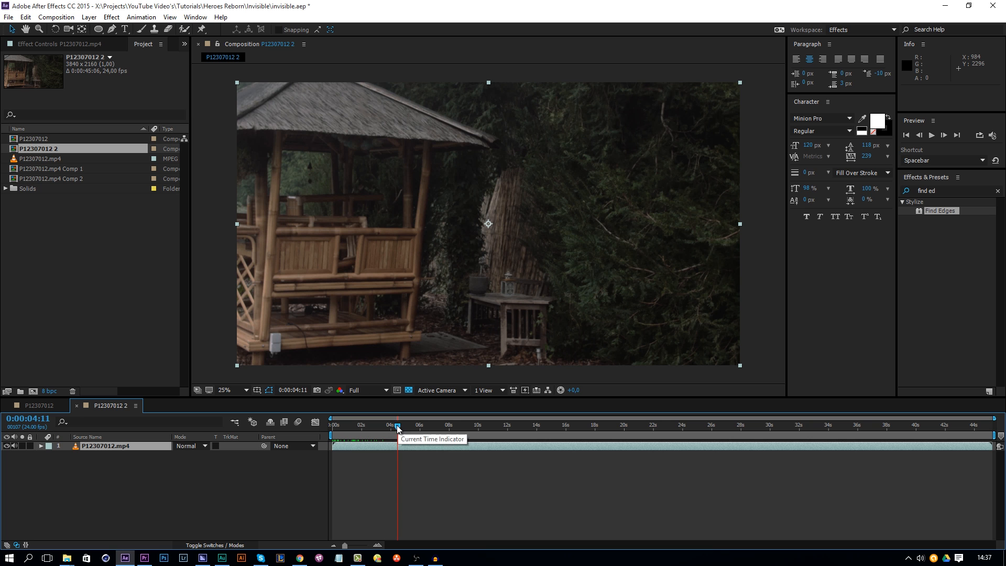
Split the P12307012.mp4 layer at 0:00:05:08.
drag(398, 428, 410, 427)
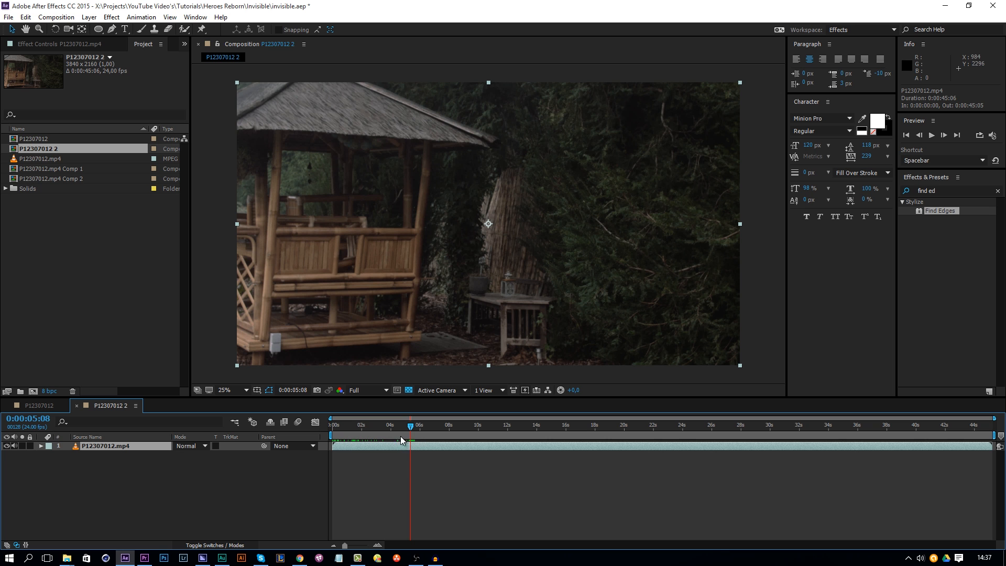
click(25, 16)
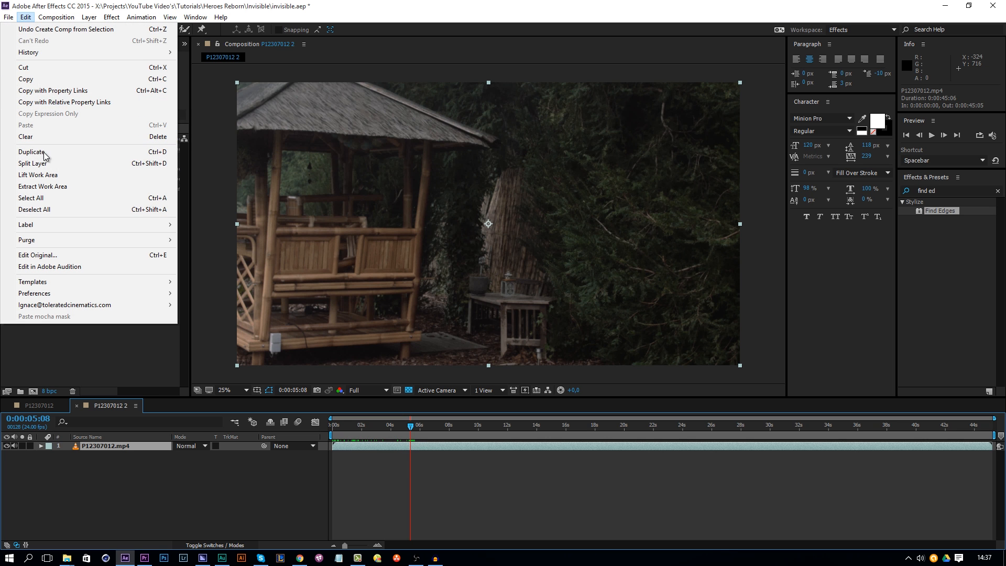
click(32, 163)
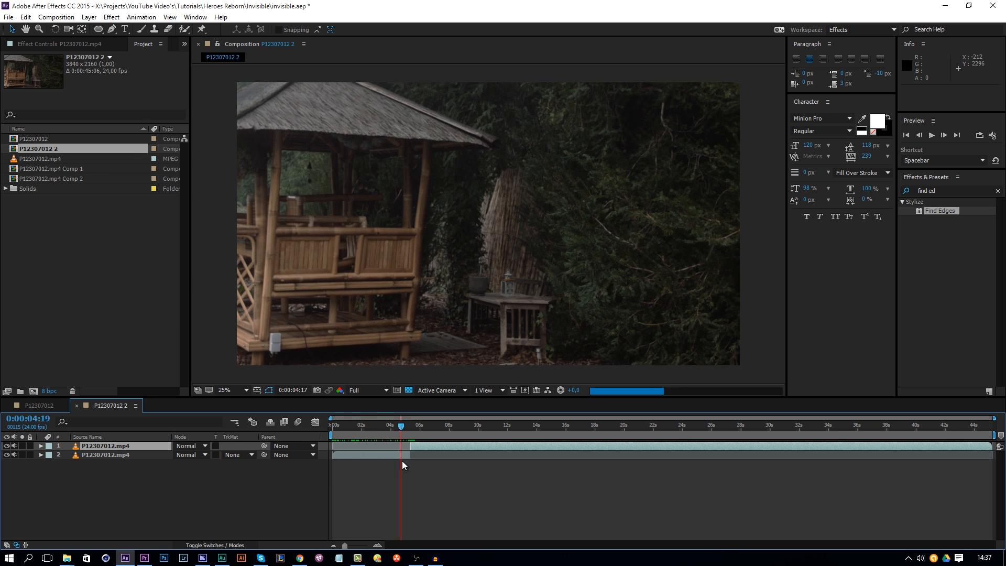
Review the empty background part, then move the remaining footage segment so it starts at 0:00:00:00 above it.
key(Home)
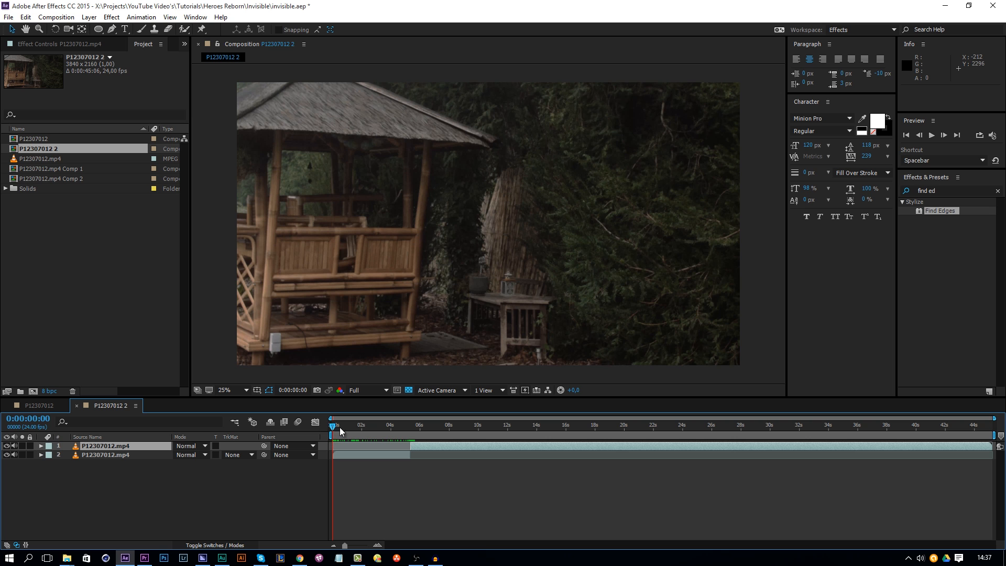
drag(340, 426, 405, 433)
click(429, 464)
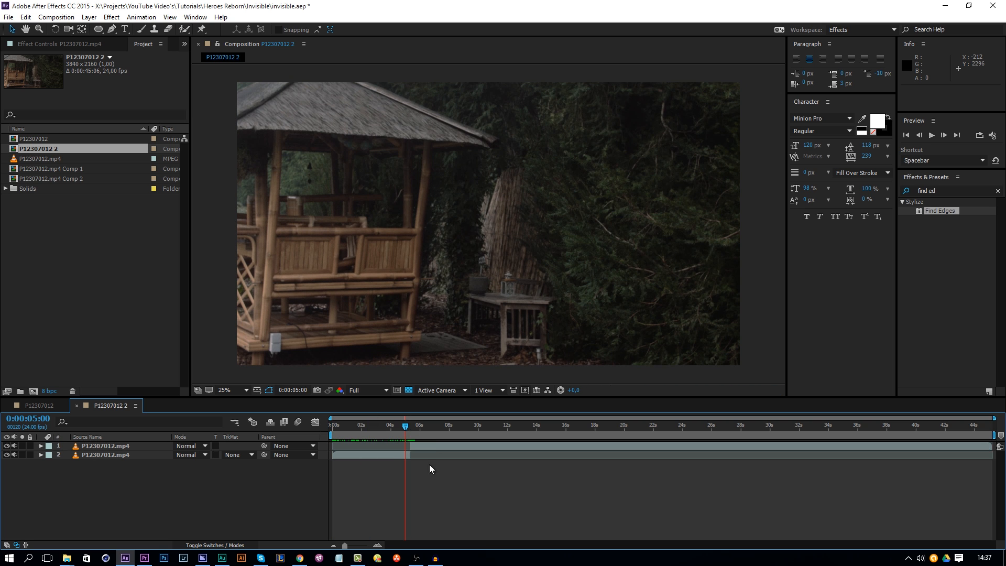
click(435, 444)
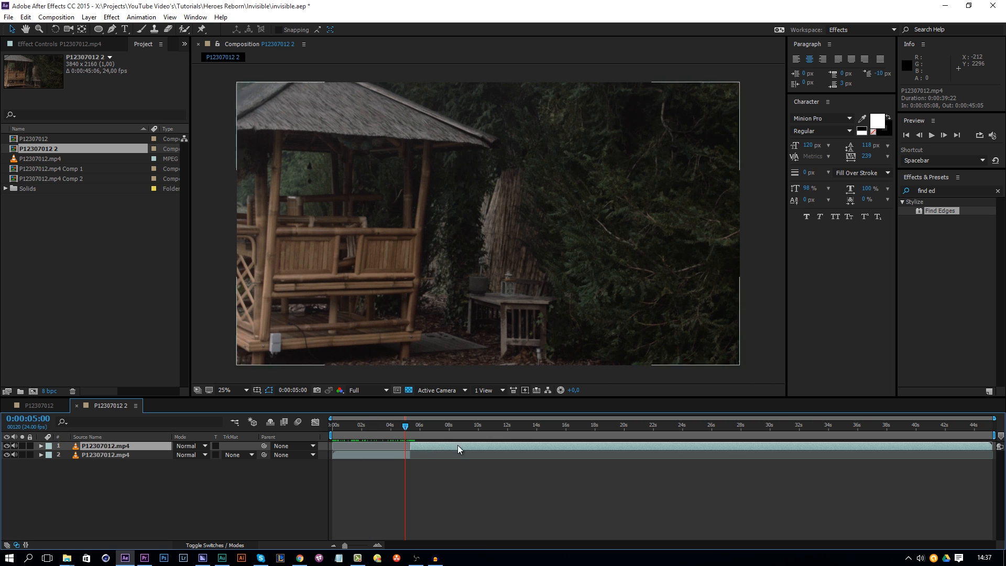
drag(439, 447, 356, 432)
Compare the footage of the man with the empty background by toggling the visibility of the upper layer.
click(7, 445)
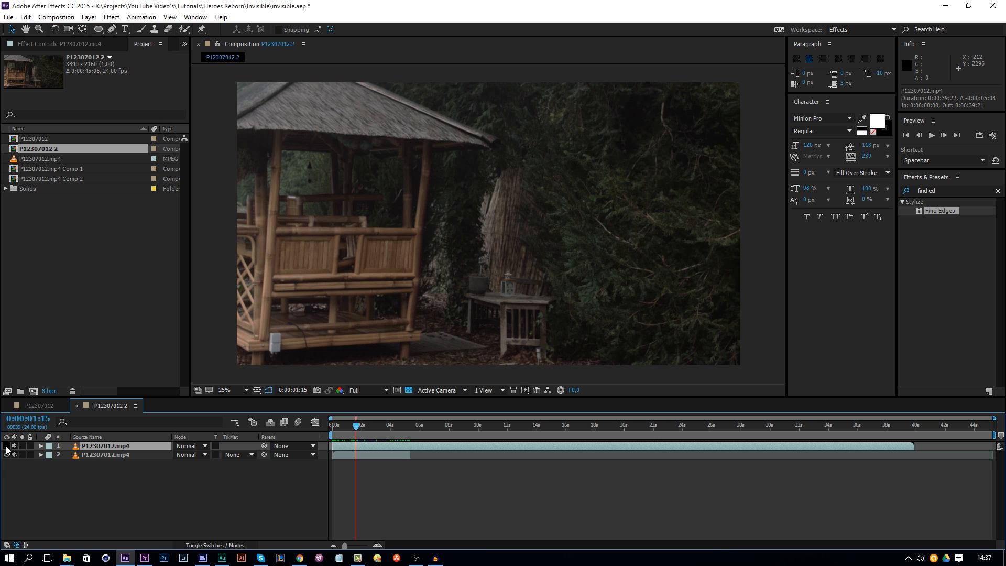
click(7, 446)
click(7, 446)
click(6, 445)
click(6, 446)
click(7, 446)
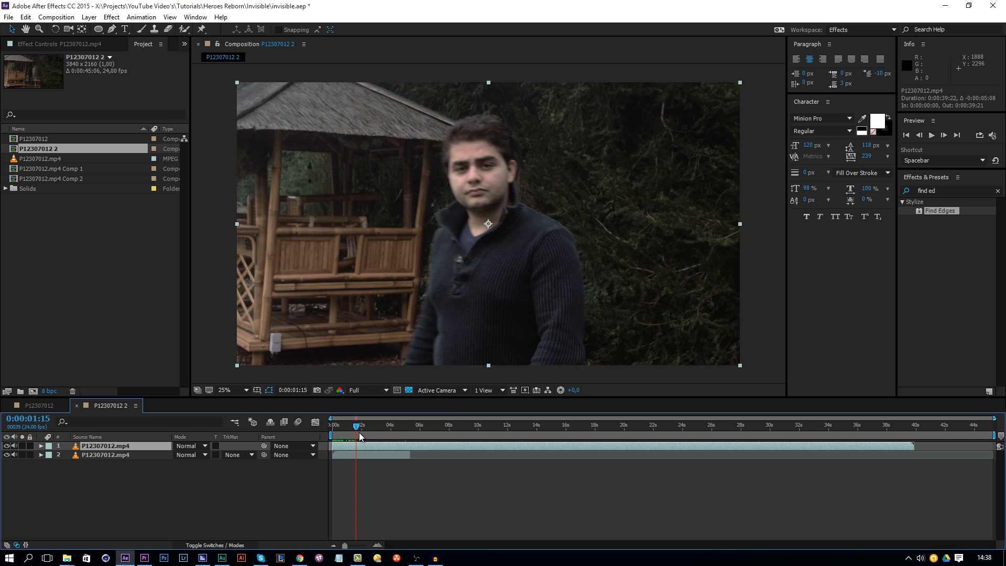
Apply Difference Matte to the upper layer at 0:00:02:01, using layer 2, P12307012.mp4, as the difference layer.
mouse_move(355, 426)
mouse_down()
mouse_move(378, 428)
mouse_move(361, 435)
mouse_up()
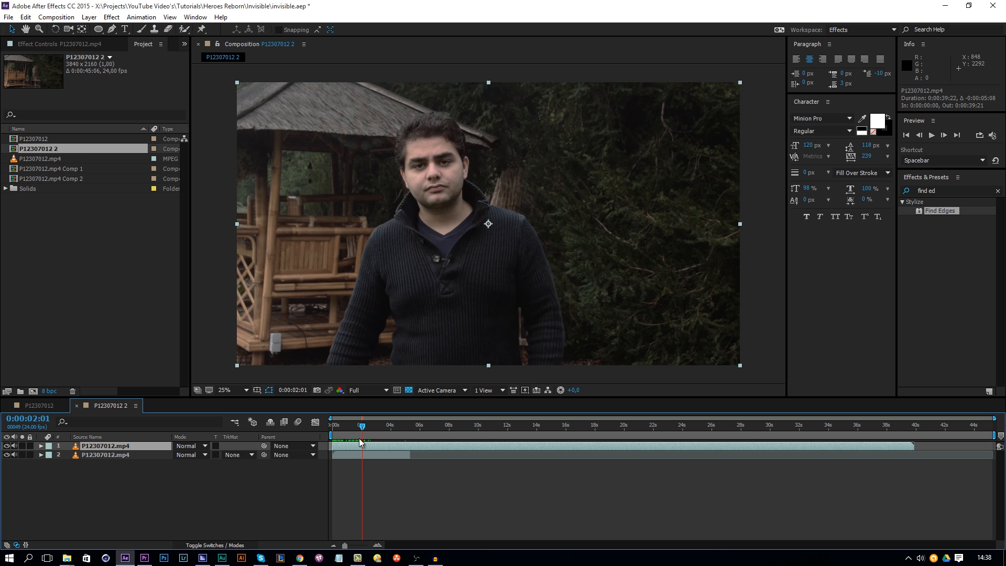
click(360, 466)
click(373, 446)
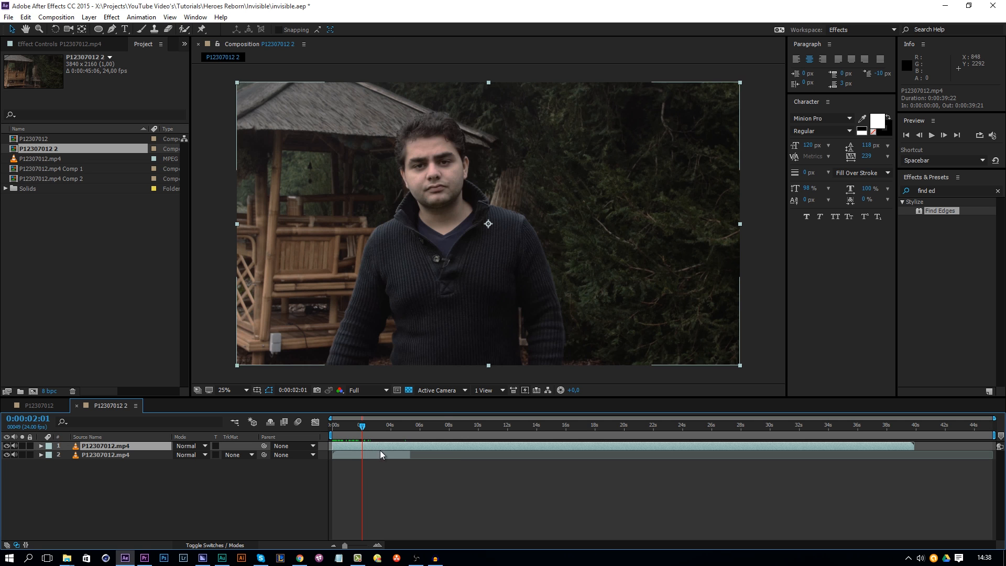
click(112, 17)
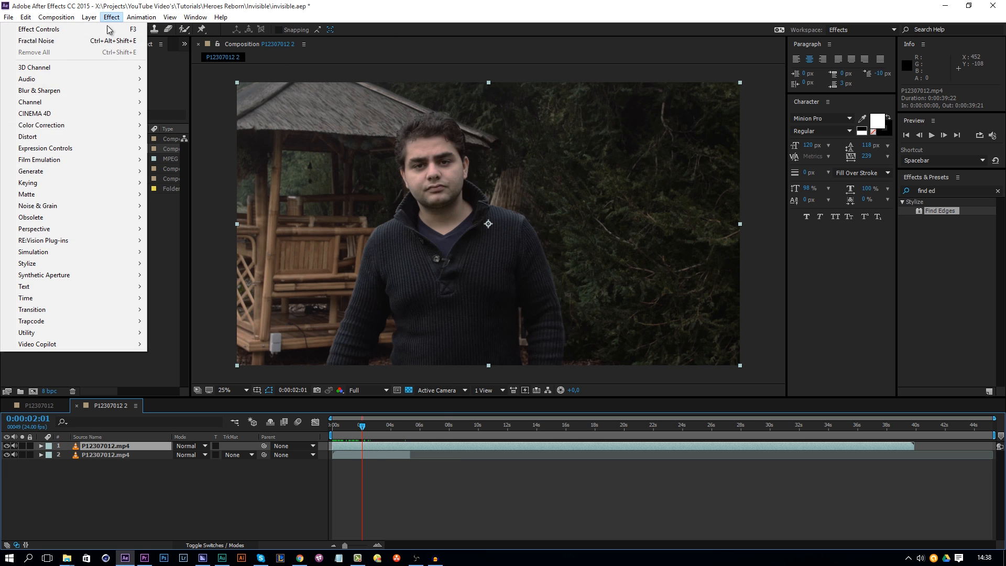
mouse_move(84, 183)
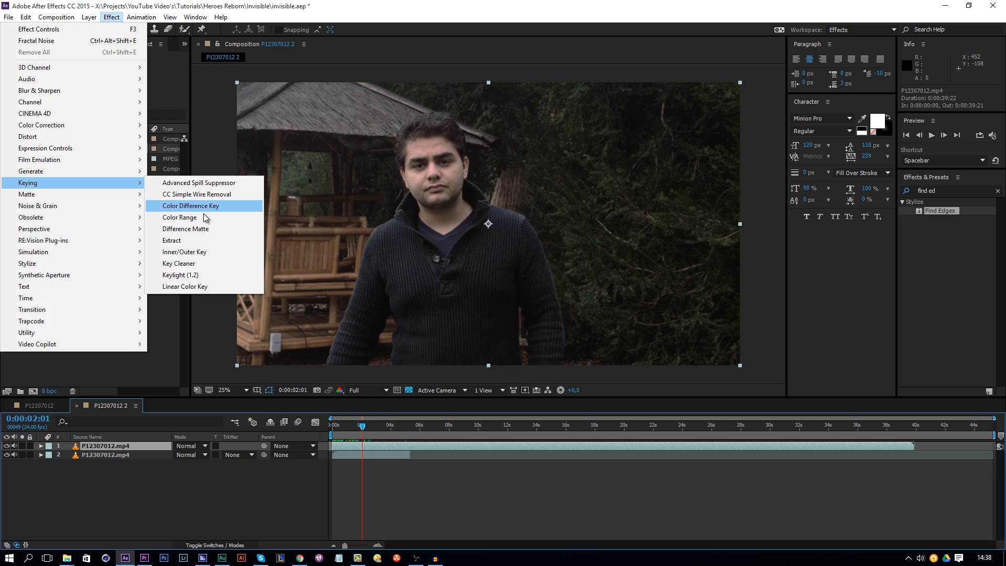
click(185, 229)
click(139, 84)
click(134, 120)
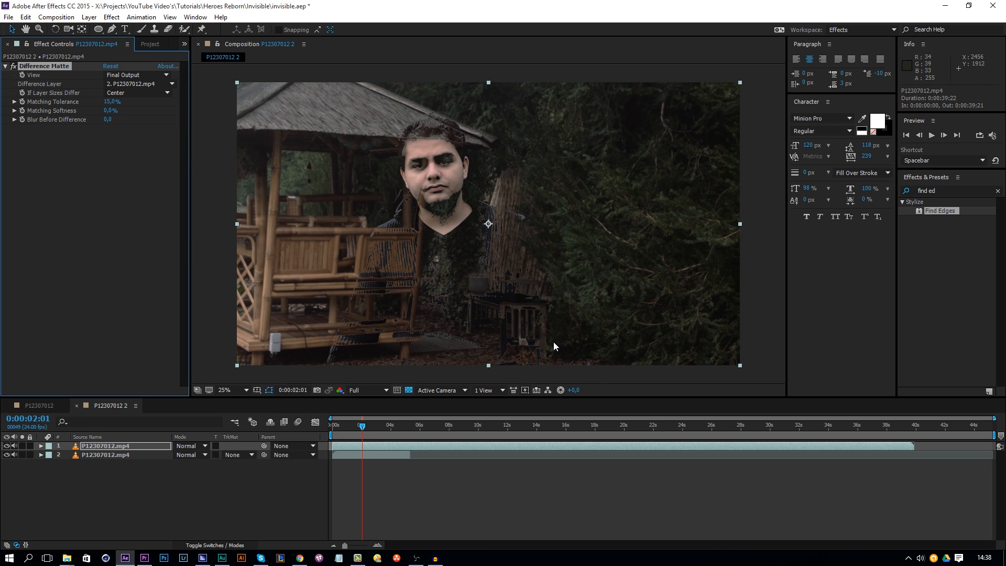
Solo the upper footage layer to isolate its keyed result.
click(375, 453)
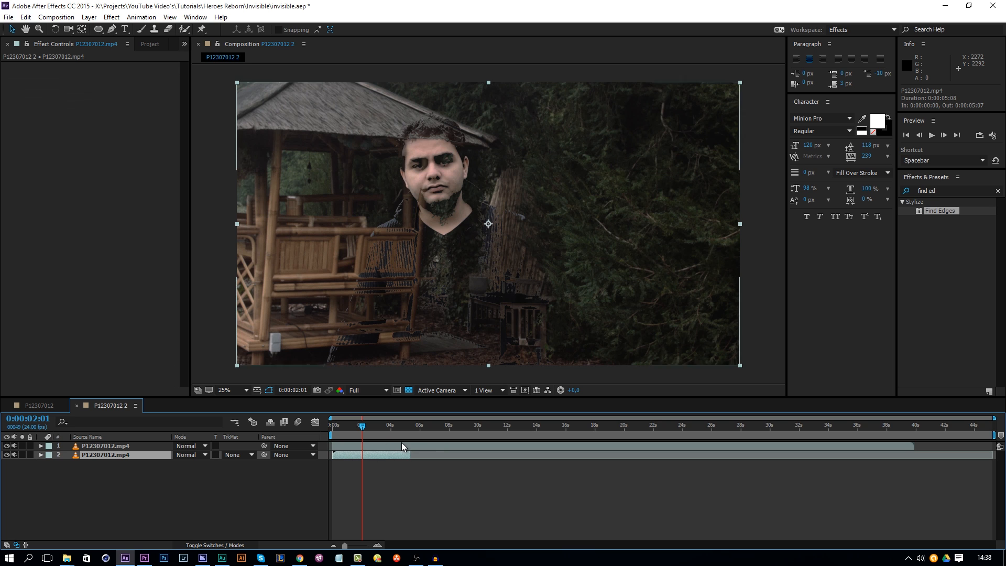
click(381, 447)
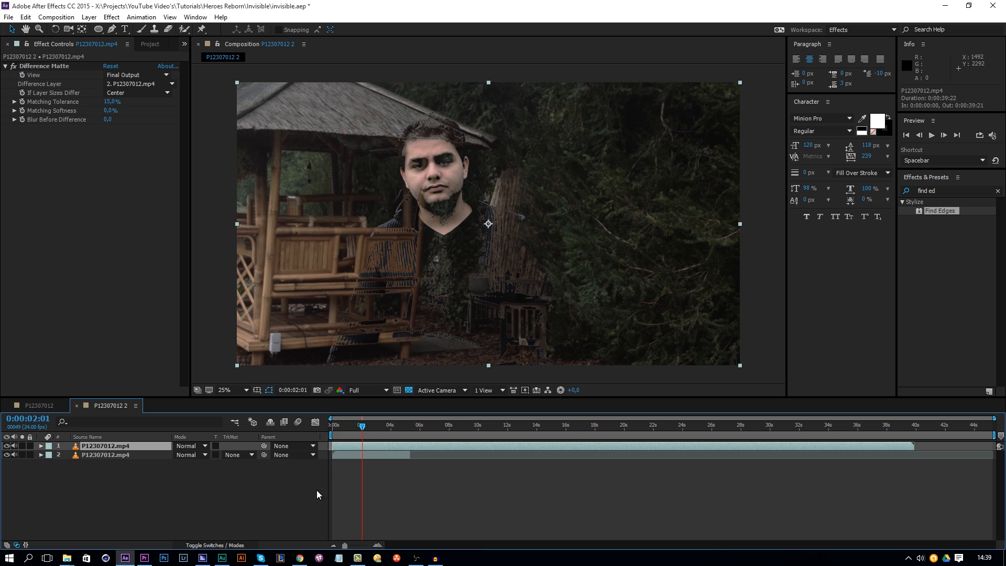
click(351, 454)
click(357, 449)
click(22, 446)
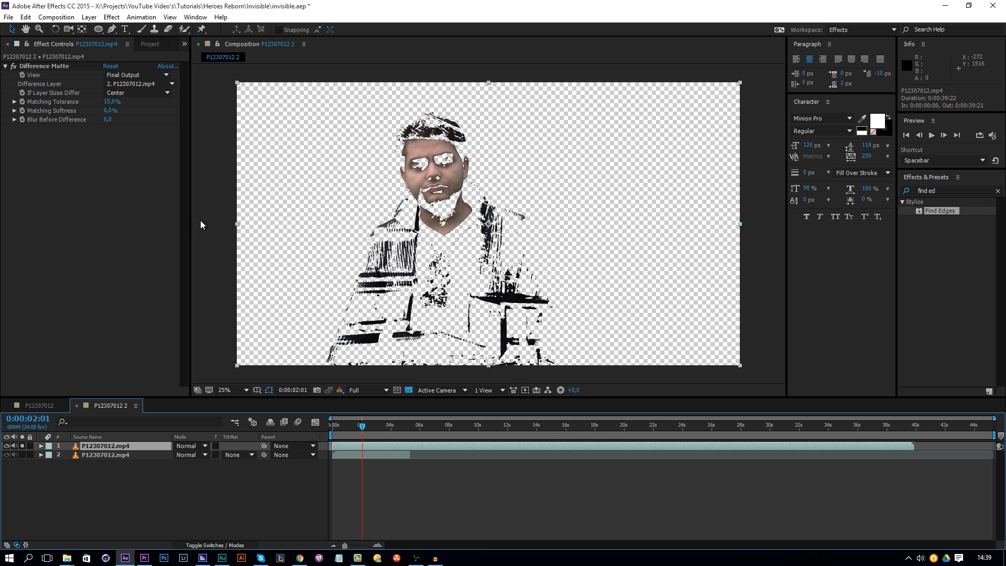
Try several matching tolerance values for the Difference Matte, including 11%, 7% and 13%.
click(112, 101)
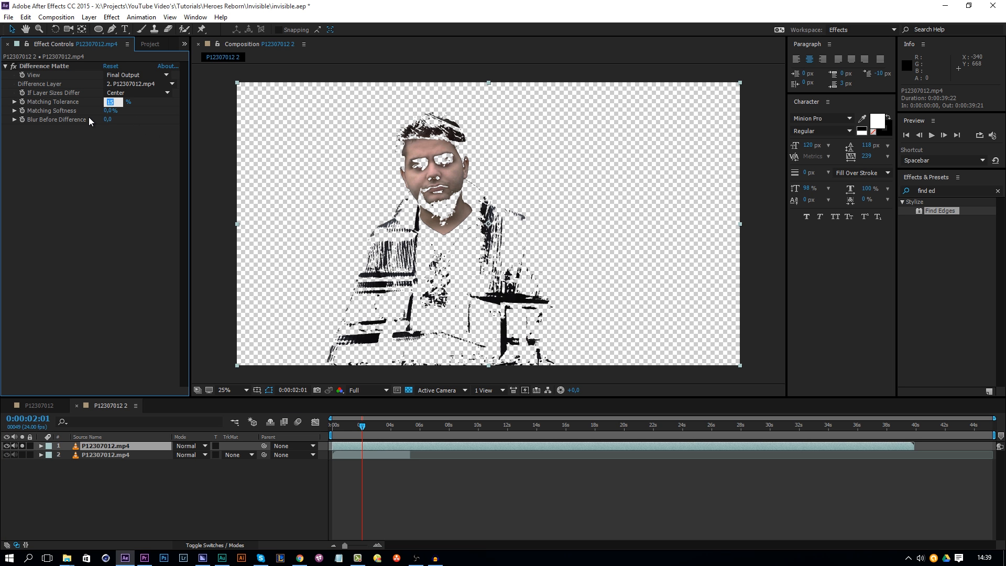
text(11)
key(Return)
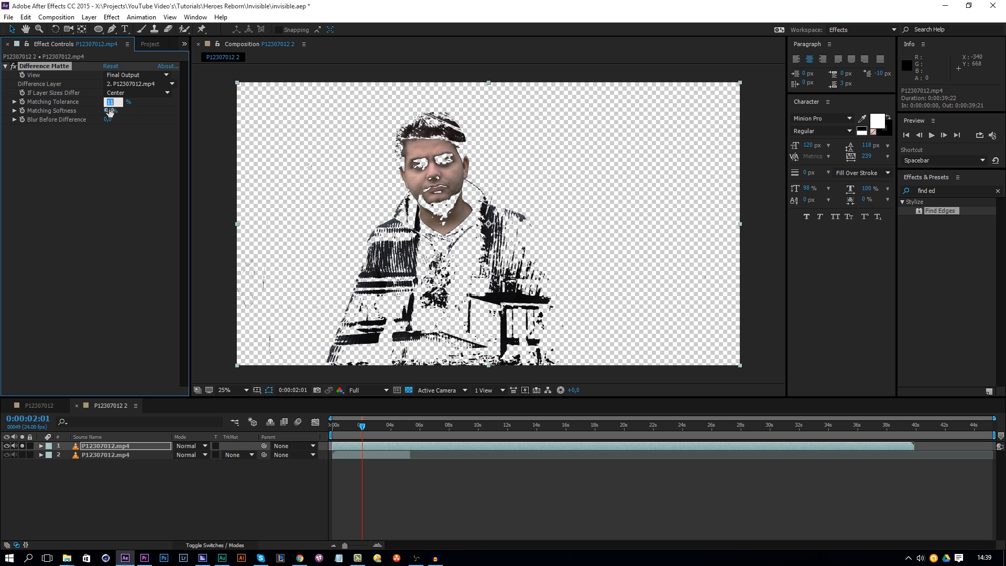
text(7)
key(Return)
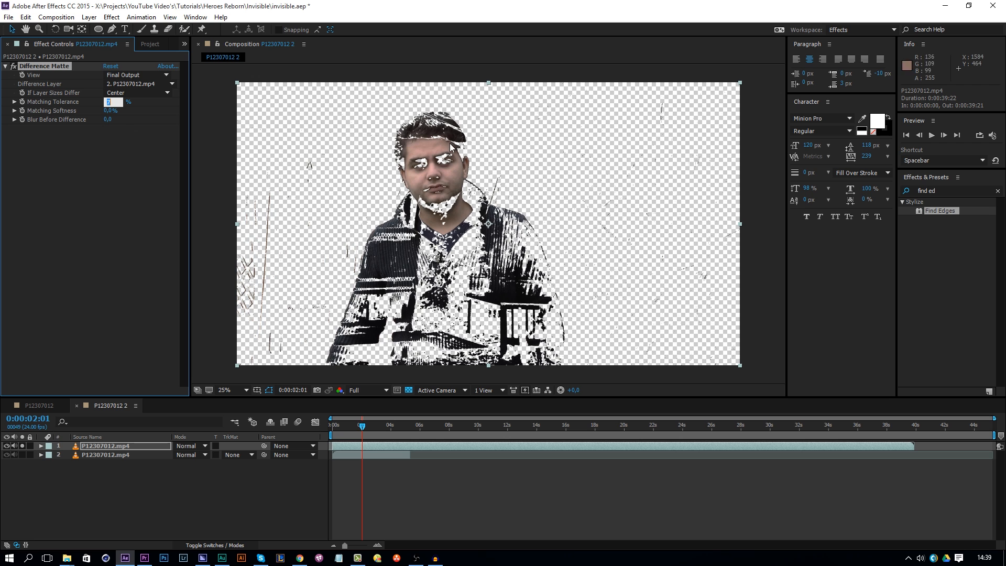
text(3)
key(Return)
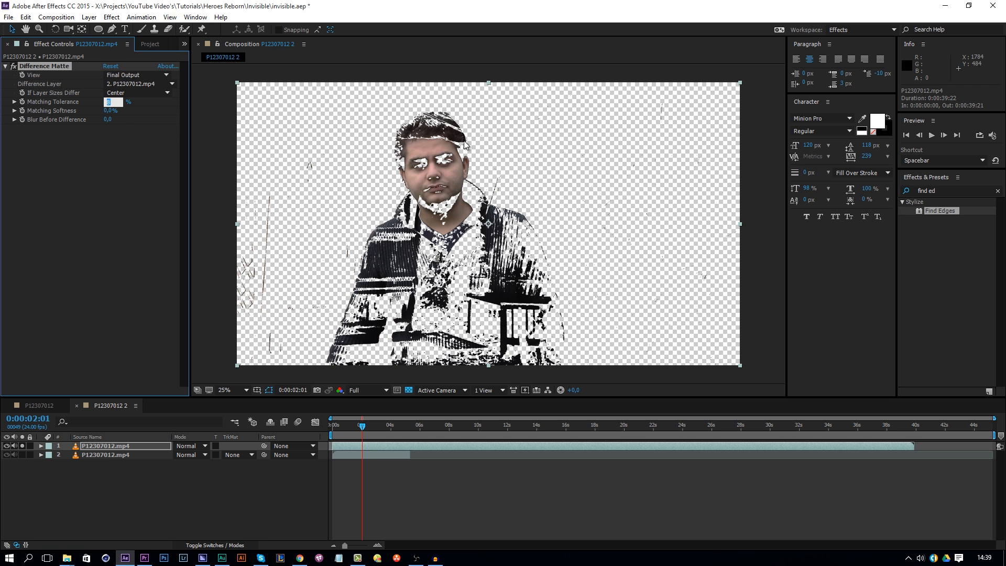
text(11)
key(Return)
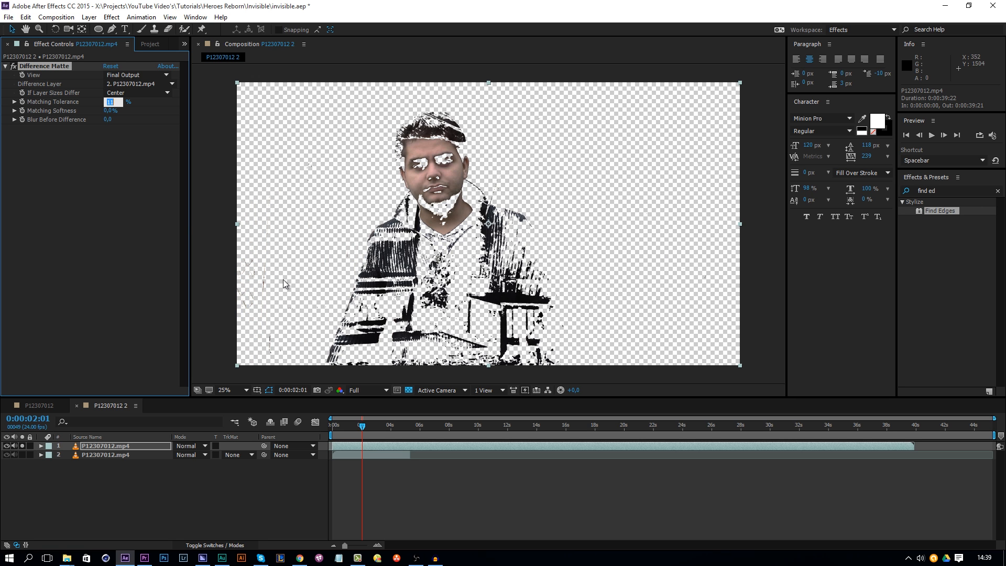
text(13)
key(Return)
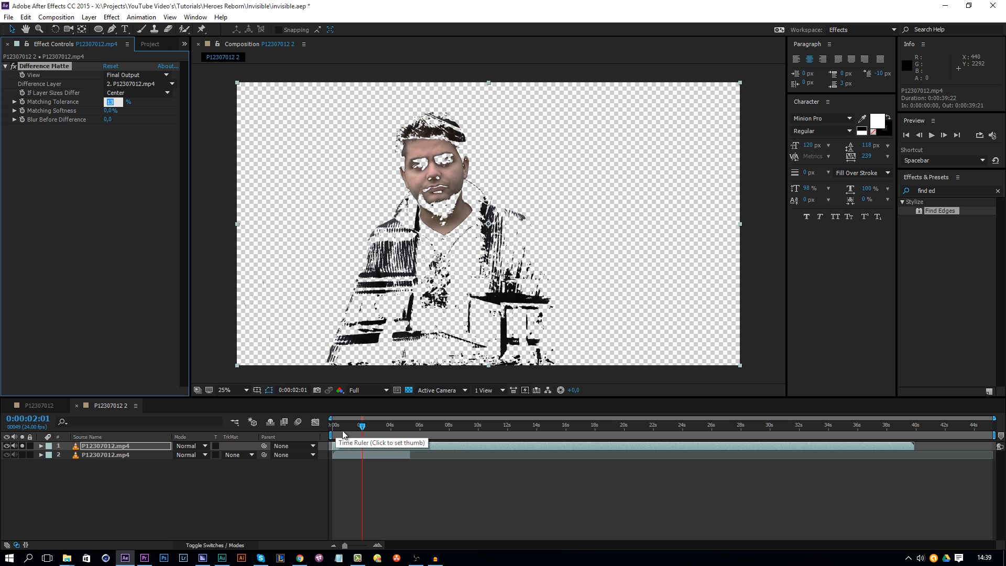
Set the Difference Matte's matching tolerance to 5% while viewing the frame at 0:00:02:23.
click(375, 425)
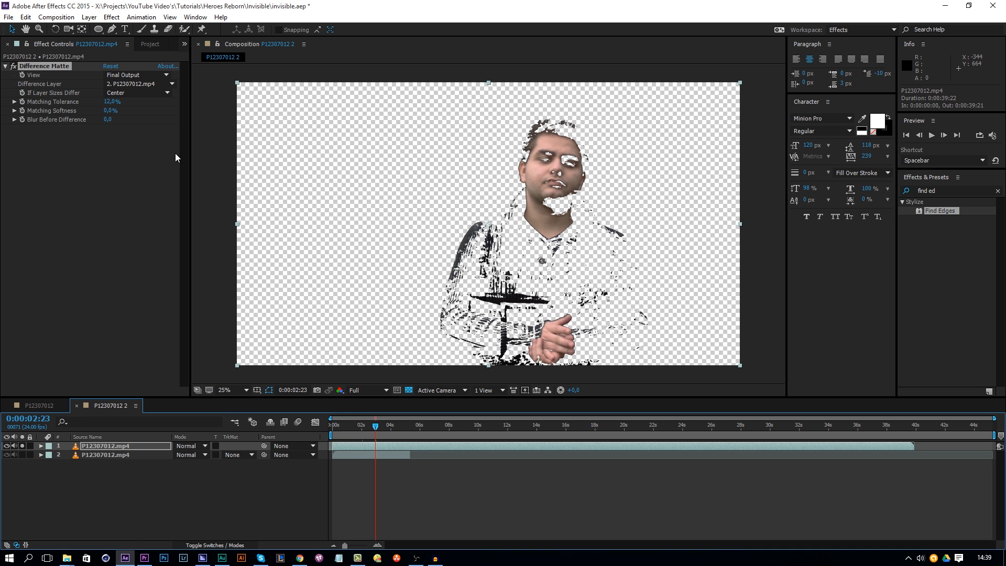
click(112, 101)
text(3)
key(Return)
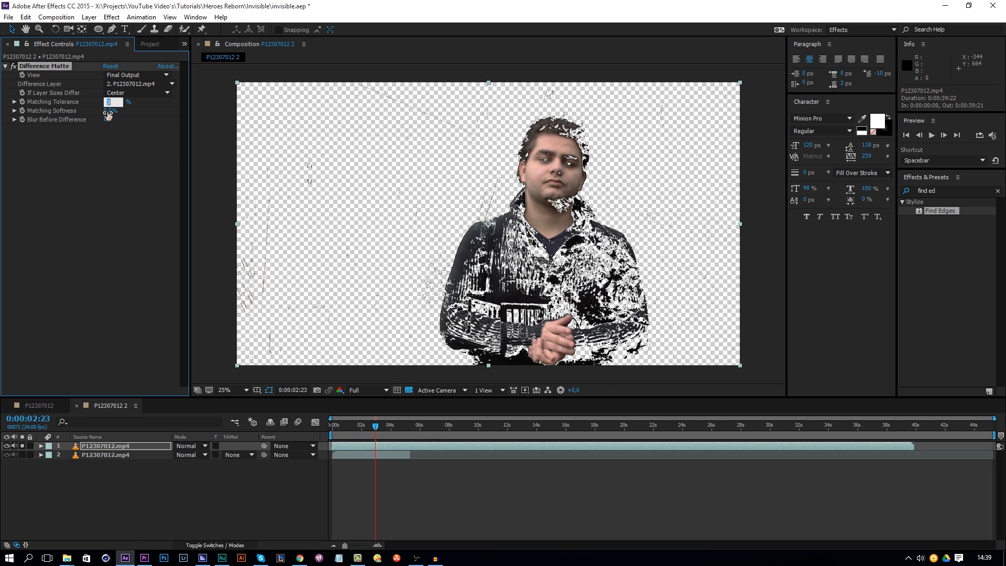
text(5)
key(Return)
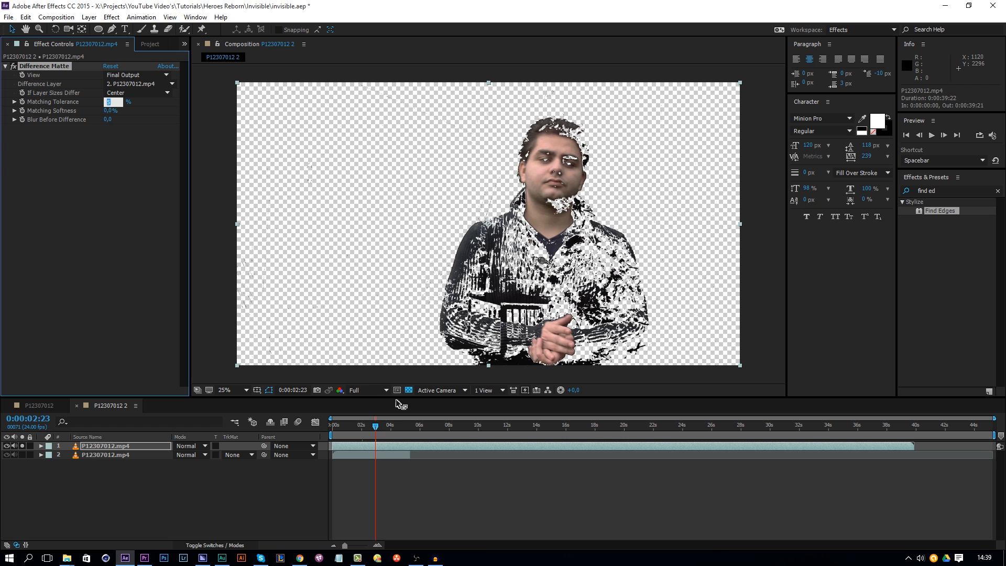
Draw a closed ten-point mask loosely around the man at 0:00:01:03 and set the matching tolerance to 4%.
drag(370, 426, 347, 427)
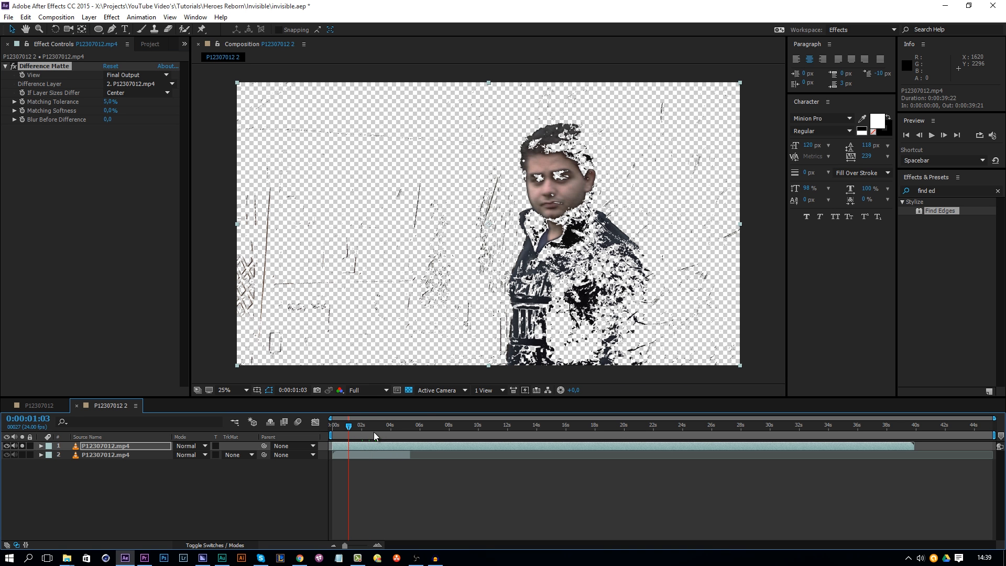
click(116, 29)
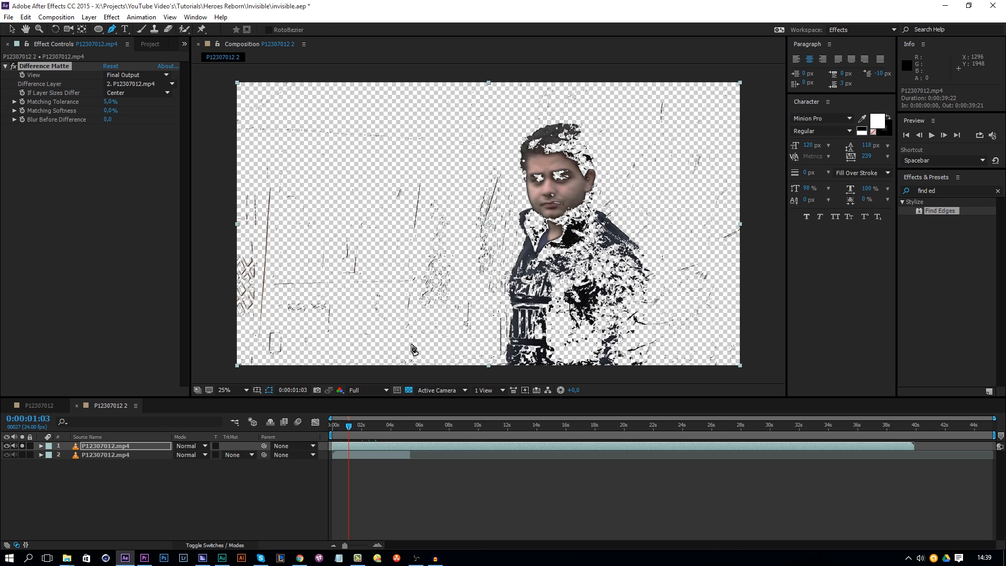
click(497, 372)
click(494, 269)
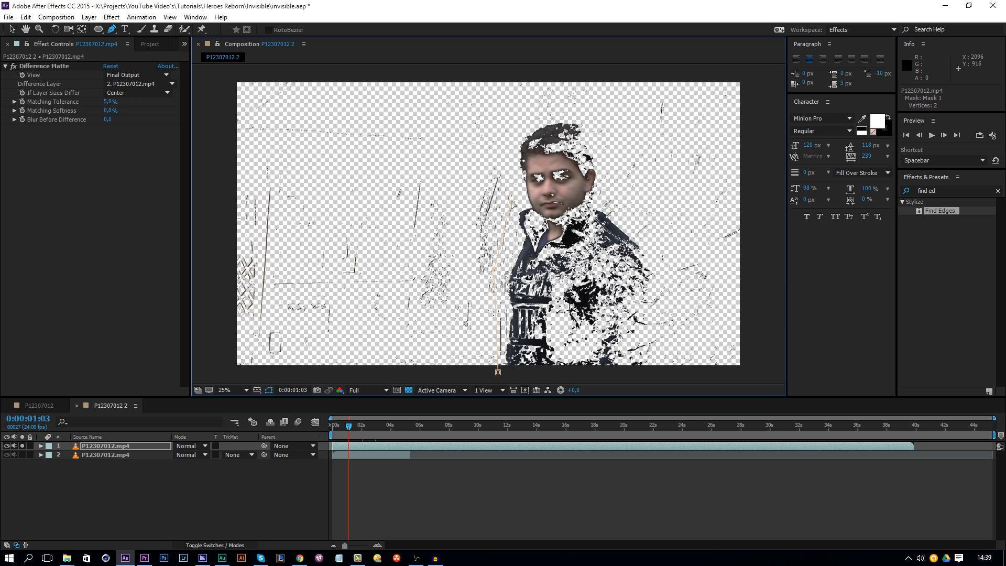
click(508, 157)
click(507, 126)
click(548, 107)
click(592, 120)
click(623, 171)
click(629, 210)
click(662, 271)
click(666, 370)
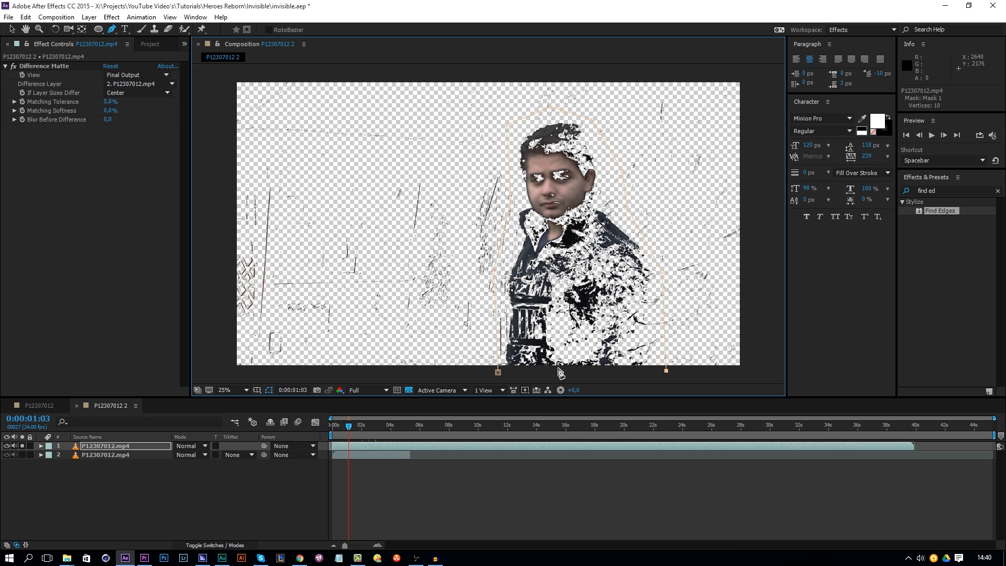
click(498, 372)
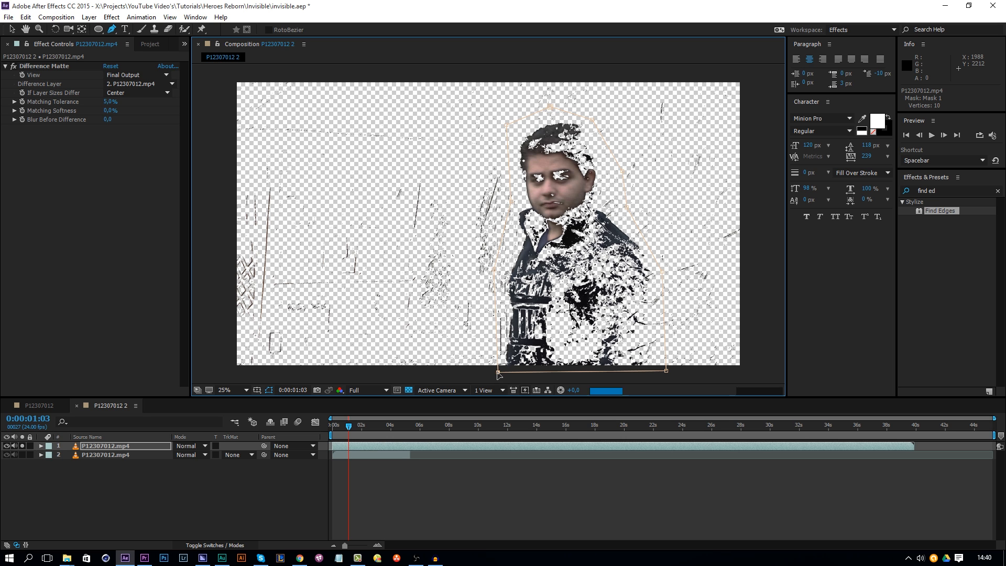
click(110, 102)
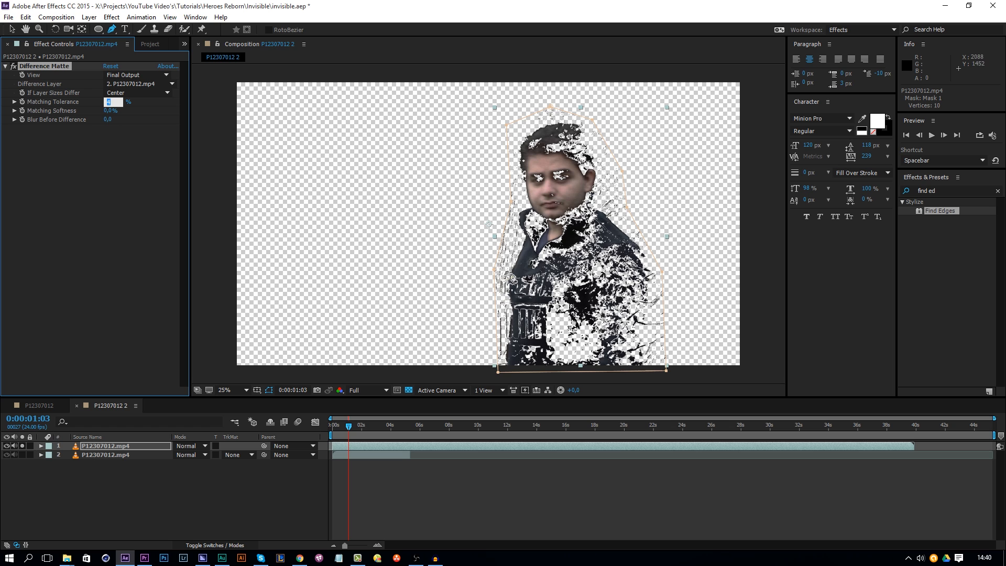
Reveal the upper layer's mask path and start keyframing it at 0:00:01:03.
click(131, 446)
key(m)
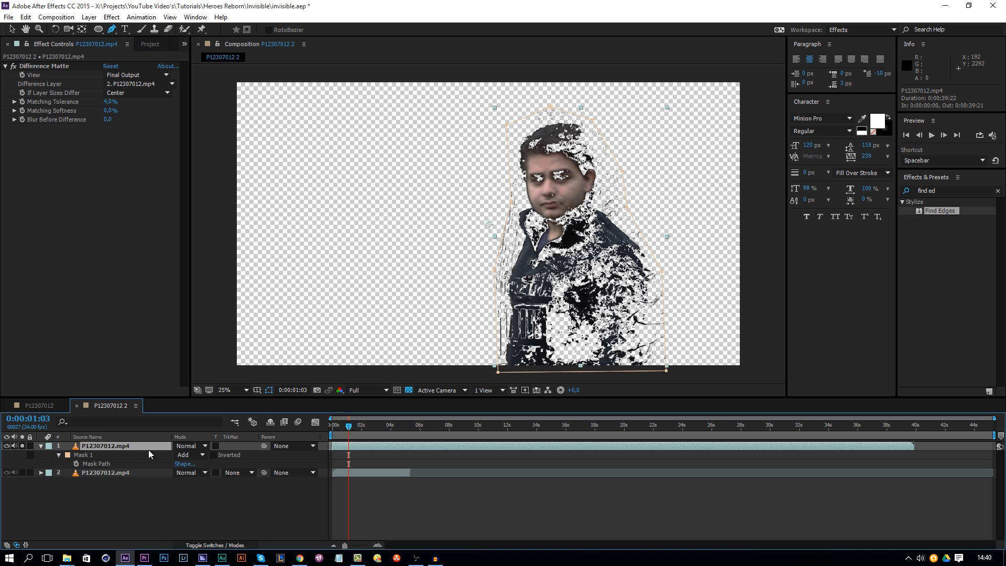
click(76, 464)
Keyframe the whole mask at 0:00:00:00, moved beyond the right edge of the footage, and check it at 0:00:00:06.
drag(342, 426, 332, 427)
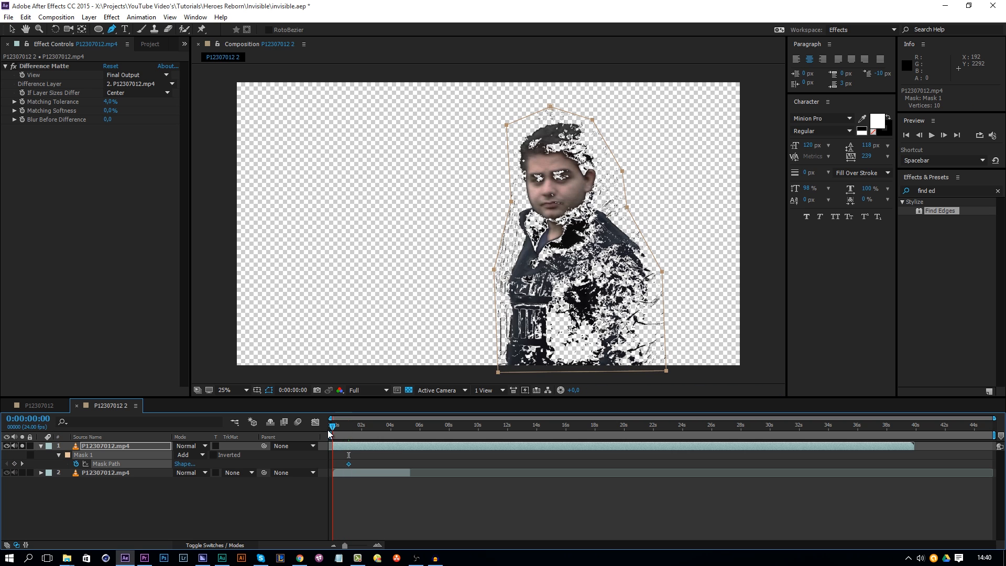
key(v)
drag(501, 373, 750, 370)
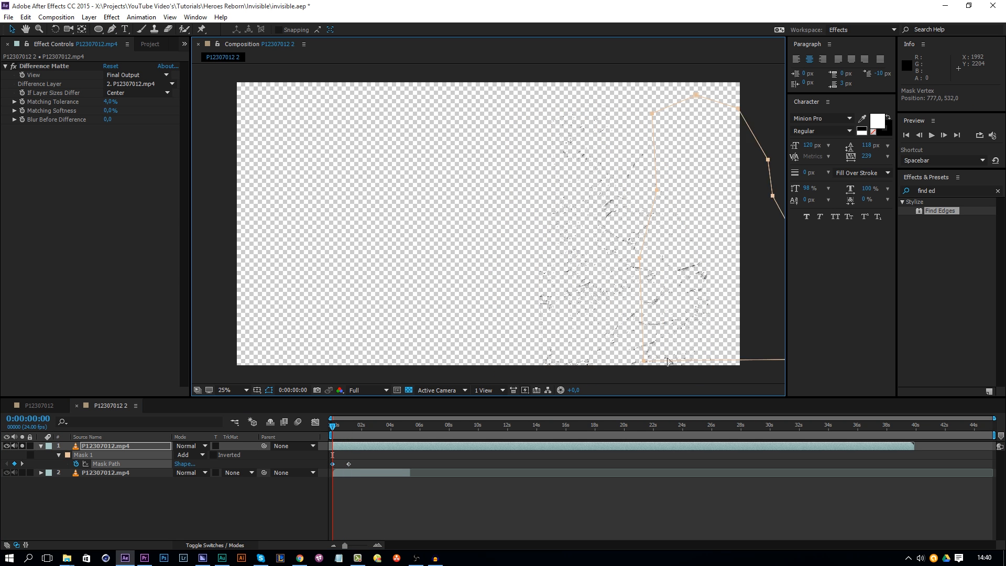
click(336, 426)
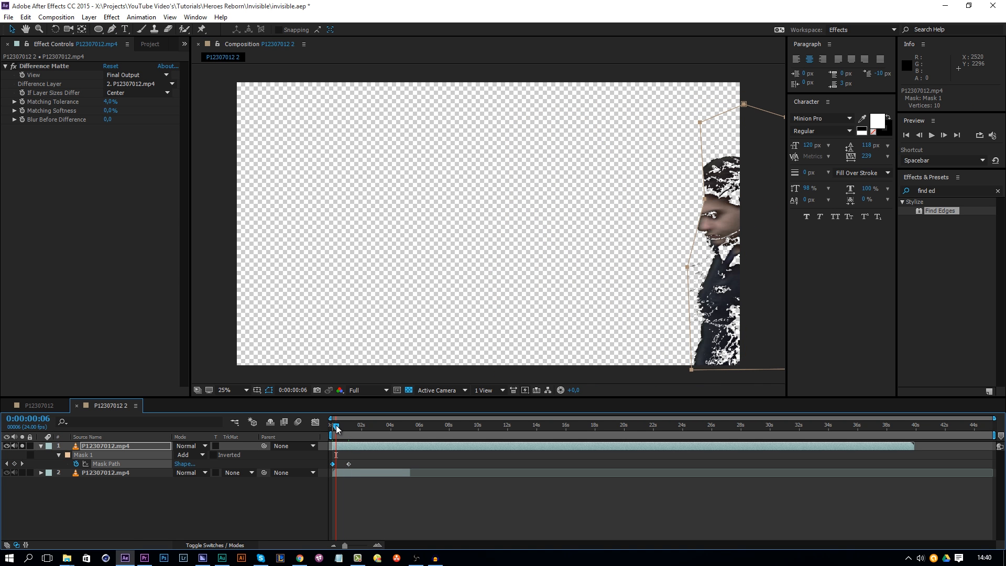
Reshape the mask's lower points around the man's body and arm at 0:00:00:06 and 0:00:00:15.
drag(689, 370, 667, 401)
click(341, 426)
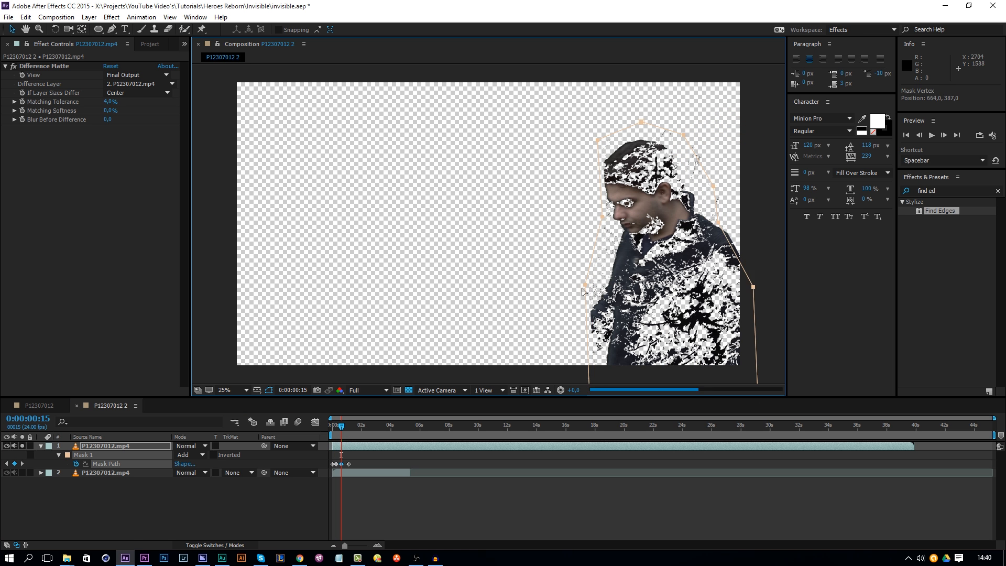
drag(752, 287, 759, 281)
drag(584, 296, 524, 377)
drag(758, 282, 775, 245)
Adjust the mask's lower corner around the man's extended arm and check the preceding frames back to 0:00:00:14.
click(345, 426)
mouse_move(537, 378)
mouse_down()
mouse_move(504, 378)
mouse_move(539, 353)
mouse_up()
key(Page_Up)
key(Page_Up)
key(Page_Up)
key(Page_Up)
key(Page_Up)
key(Page_Up)
key(Page_Up)
key(Page_Up)
key(Page_Up)
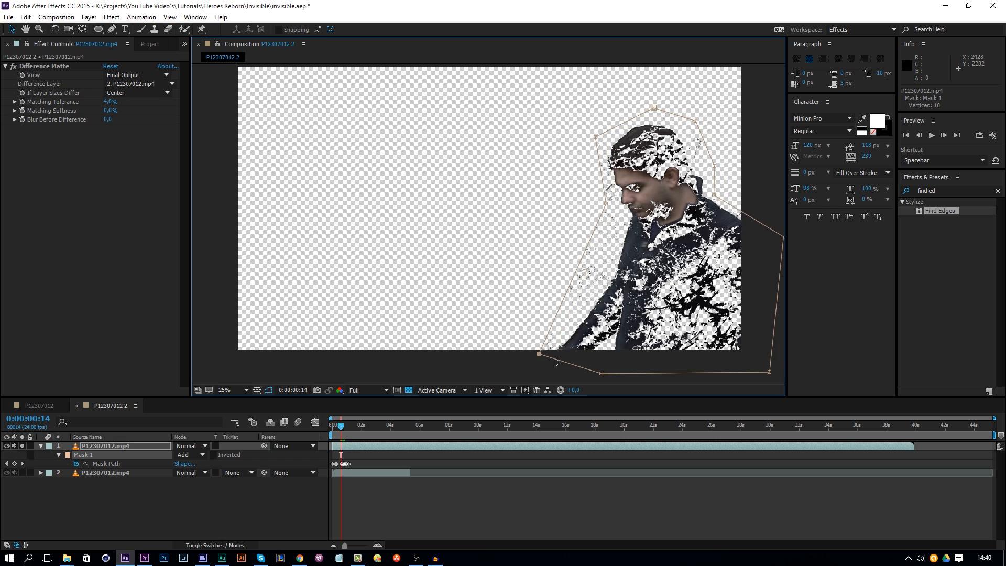
Keyframe the mask around the man as he steps into the shot, fitting its two lower corners at 0:00:02:06.
click(358, 426)
click(366, 426)
drag(432, 367, 319, 375)
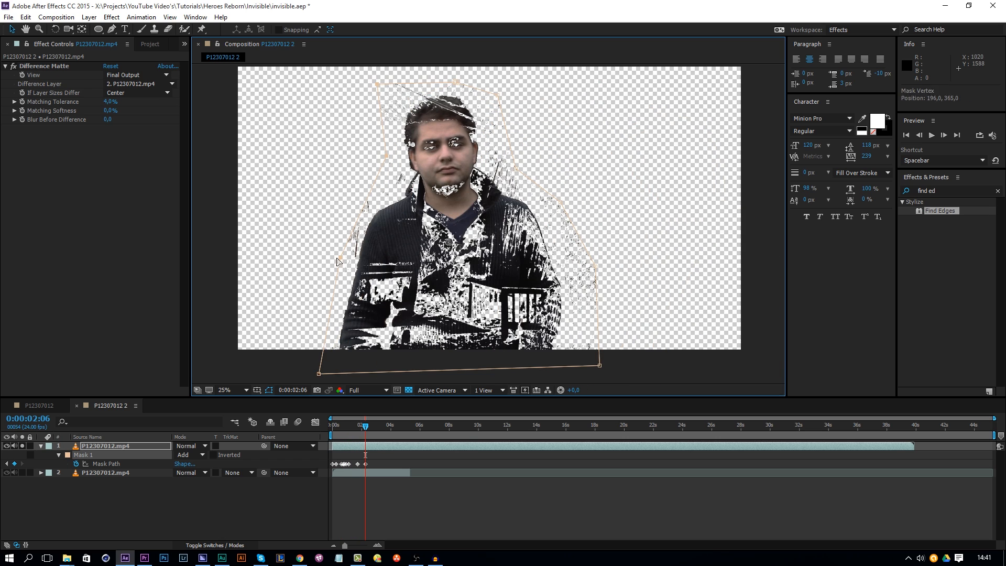
drag(599, 366, 578, 366)
Refine the mask's lower edge around the man's sleeves on the frames before 0:00:02:06.
key(Page_Up)
key(Page_Up)
key(Page_Up)
key(Page_Up)
key(Page_Up)
double_click(407, 369)
key(Page_Up)
key(Page_Up)
key(Page_Up)
key(Page_Up)
key(Page_Up)
drag(357, 375, 336, 376)
drag(358, 426, 377, 447)
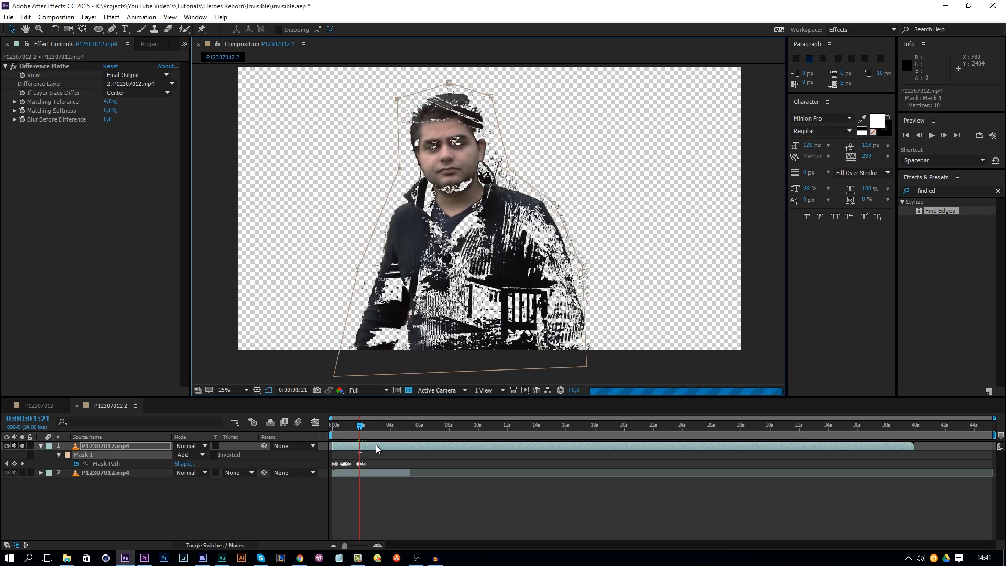
Continue keyframing the mask path around the man's shoulders and arms through the remainder of the shot.
click(371, 426)
click(378, 426)
click(384, 426)
mouse_move(614, 203)
mouse_down()
mouse_move(651, 203)
mouse_move(603, 208)
mouse_up()
key(shift+Page_Down)
key(shift+Page_Down)
key(shift+Page_Down)
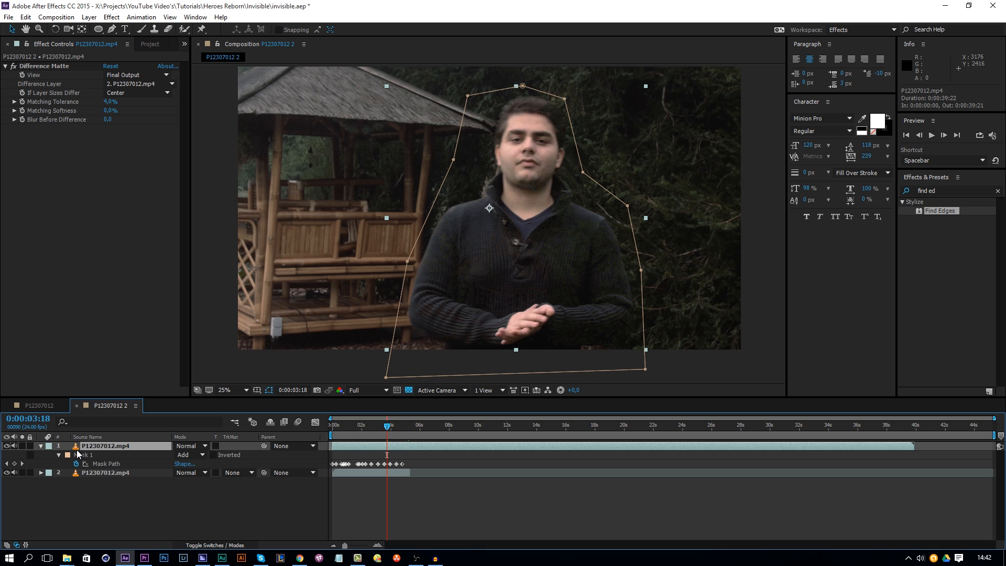
Pre-compose the masked upper layer as P12307012.mp4 Comp 3, moving all attributes into the new composition.
click(88, 17)
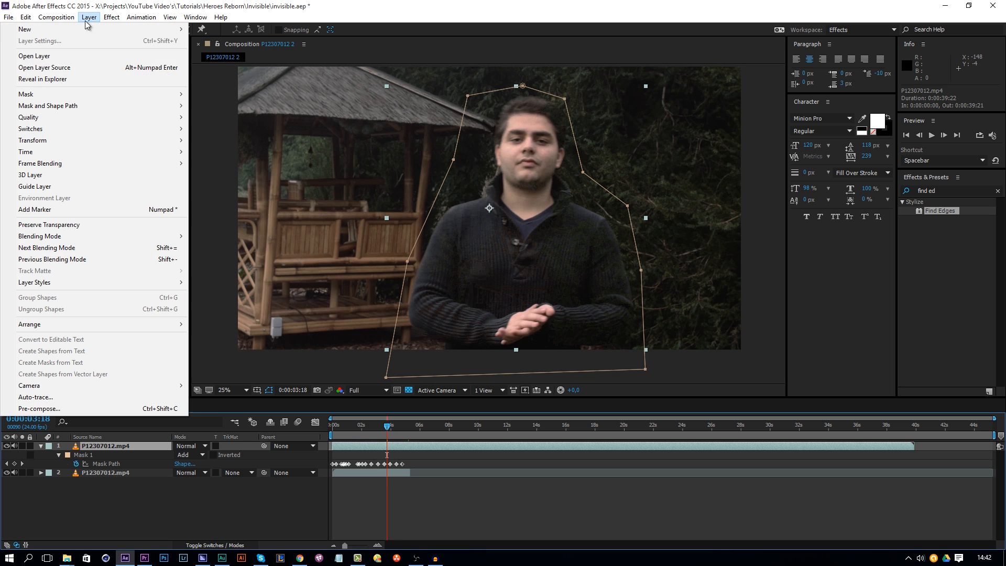
click(39, 410)
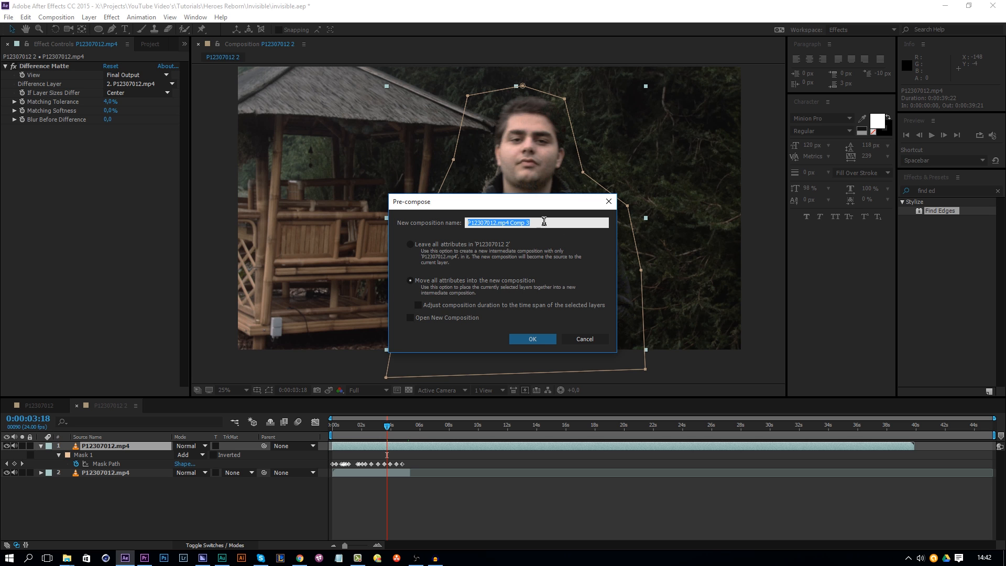
click(533, 338)
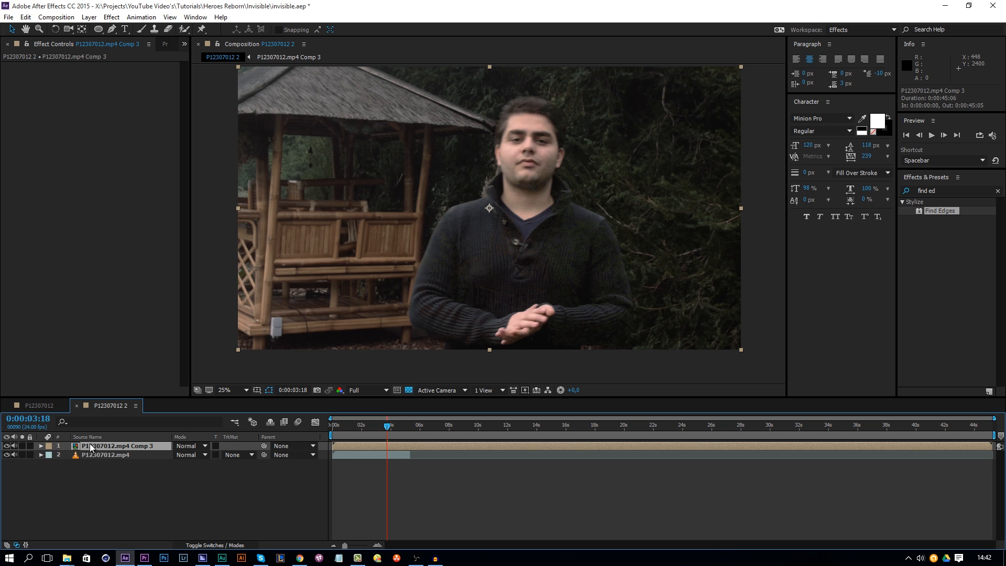
Hide the pre-composed layer and extend the background footage layer's end to 0:00:24:13.
click(6, 446)
click(359, 456)
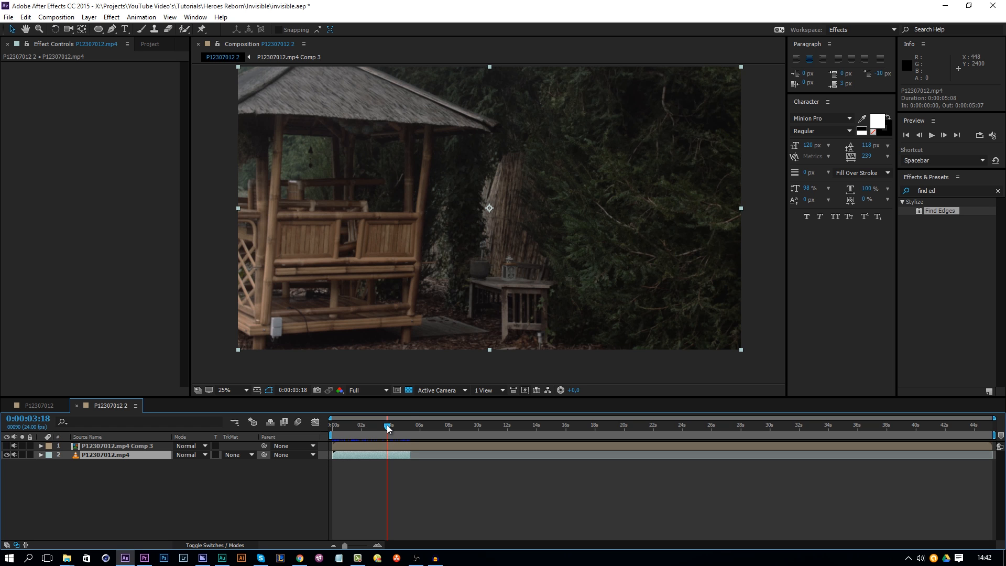
drag(388, 428, 402, 442)
drag(409, 455, 680, 473)
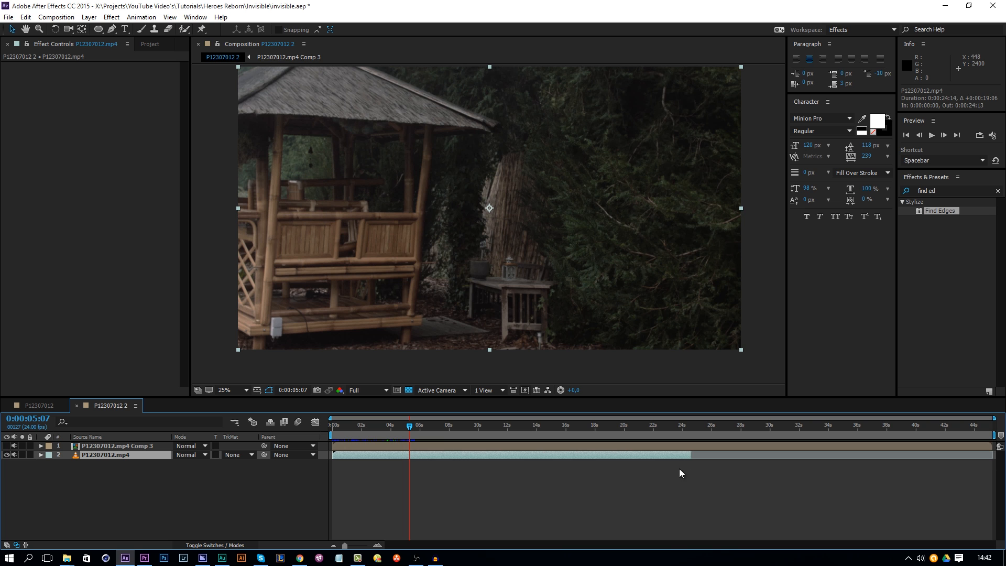
Split the footage layer at 0:00:05:07 and move the second part to the start of the composition.
click(27, 17)
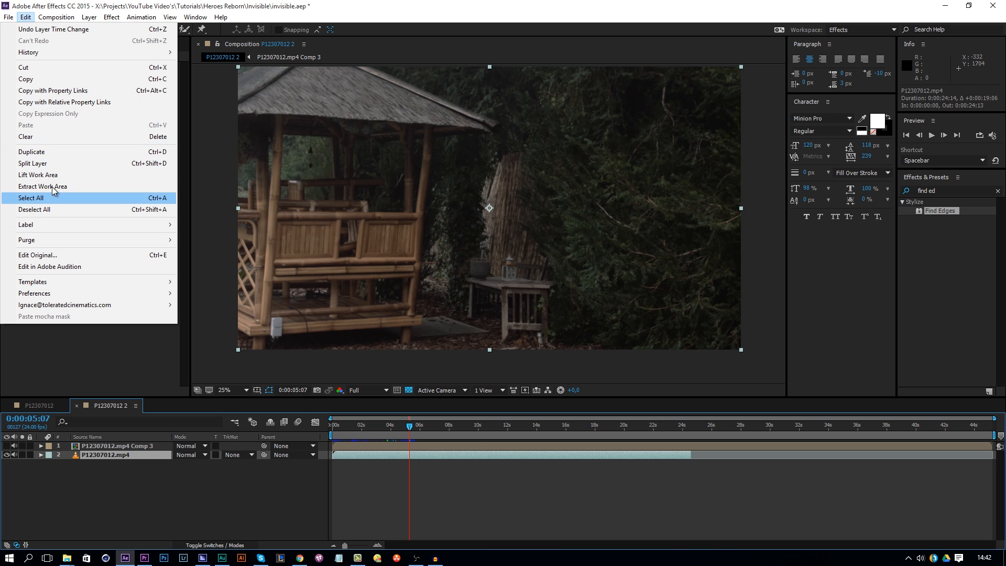
click(50, 162)
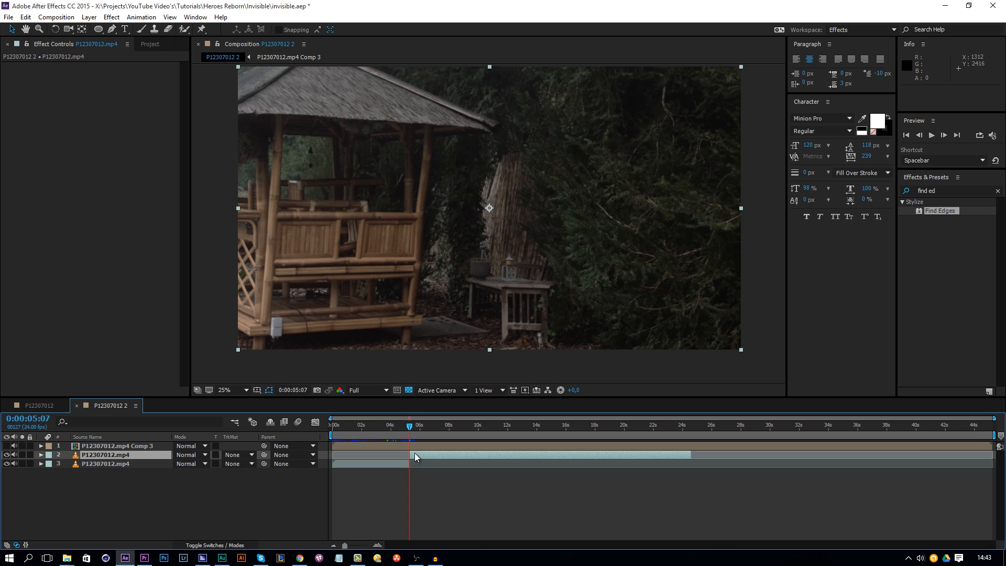
drag(415, 453, 345, 456)
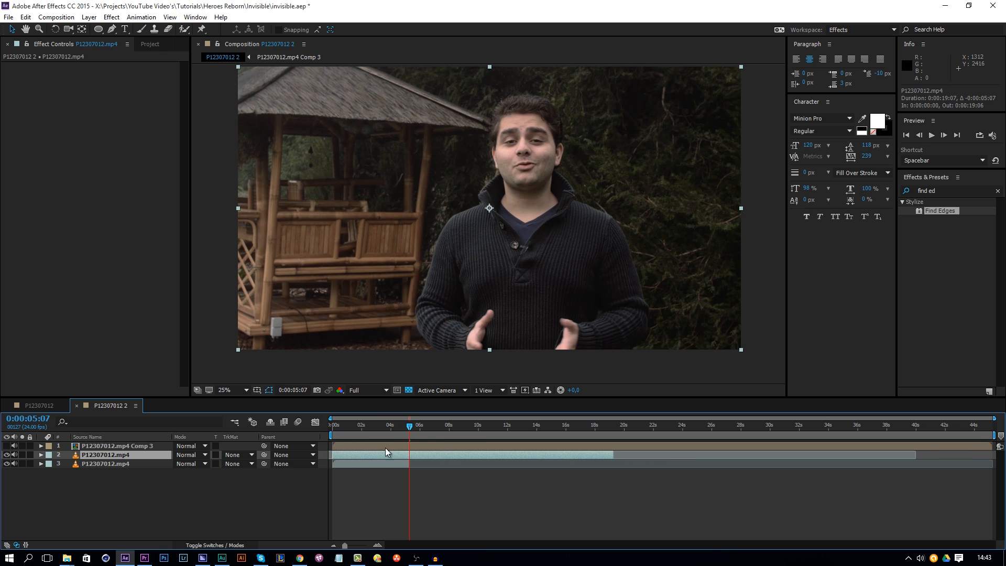
Hide the footage layer showing the man and place it below the empty background layer.
click(6, 446)
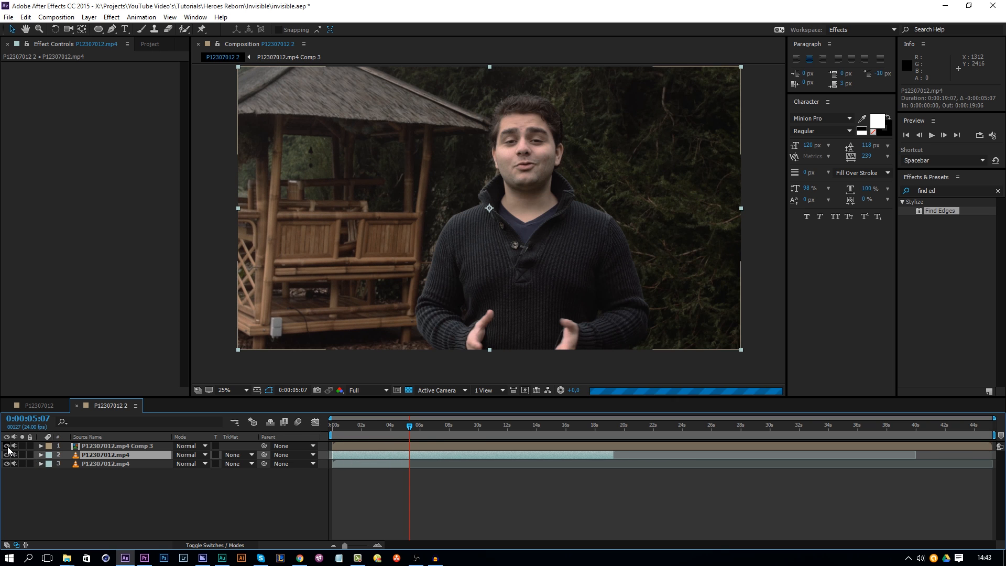
click(7, 455)
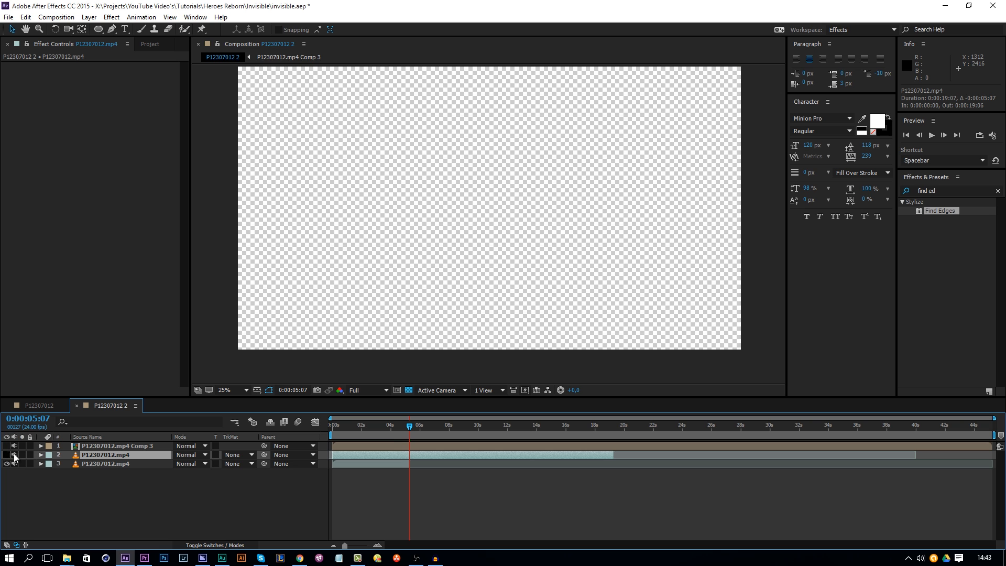
drag(91, 455, 93, 468)
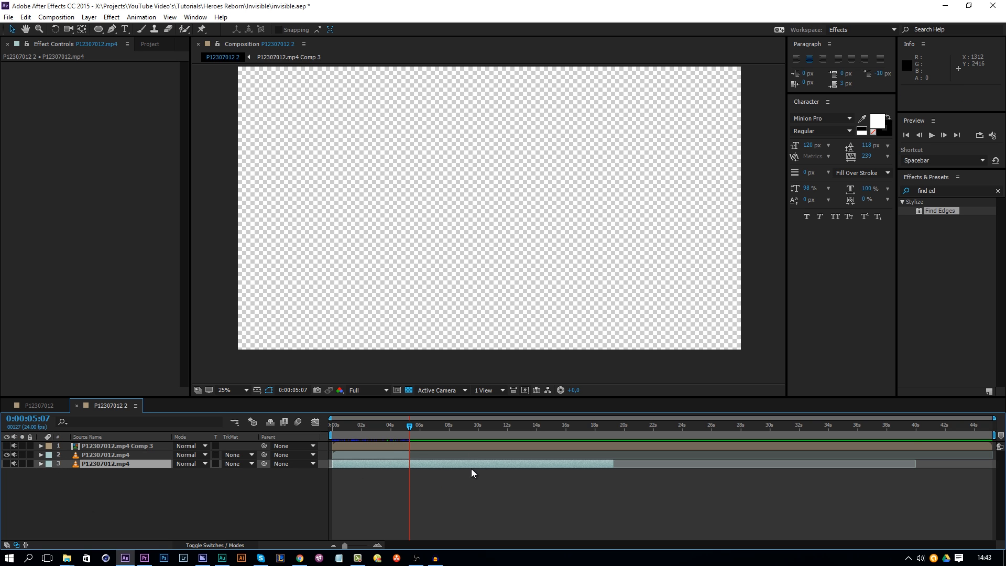
Review the pre-composed and empty background layers at 0:00:02:15, toggling the background's visibility.
click(382, 444)
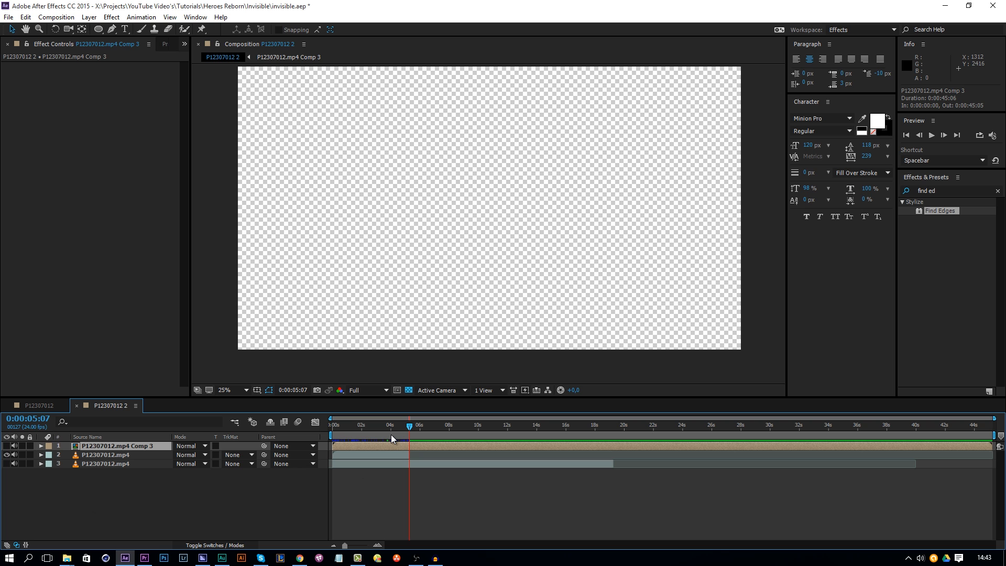
click(391, 454)
click(370, 425)
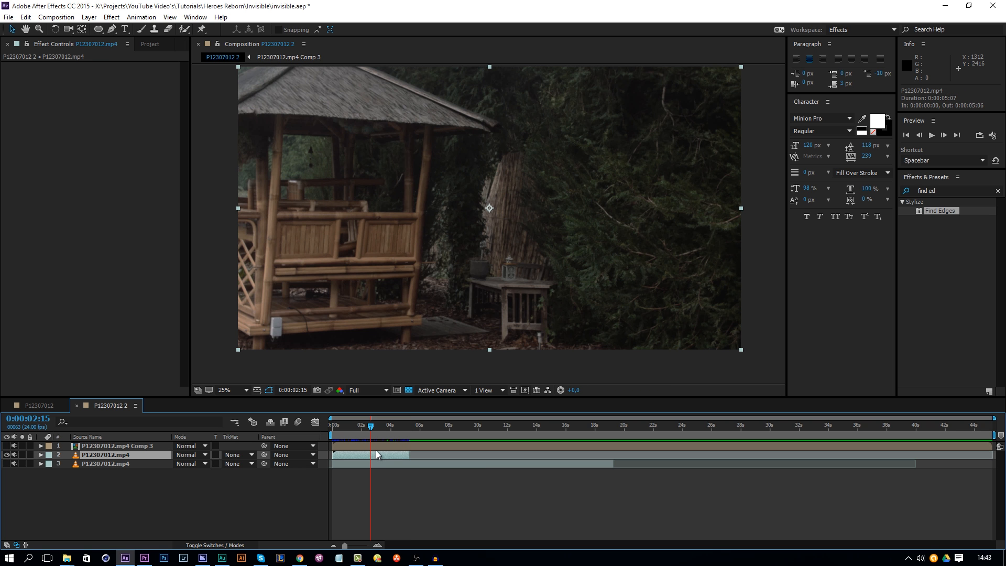
click(94, 446)
click(6, 454)
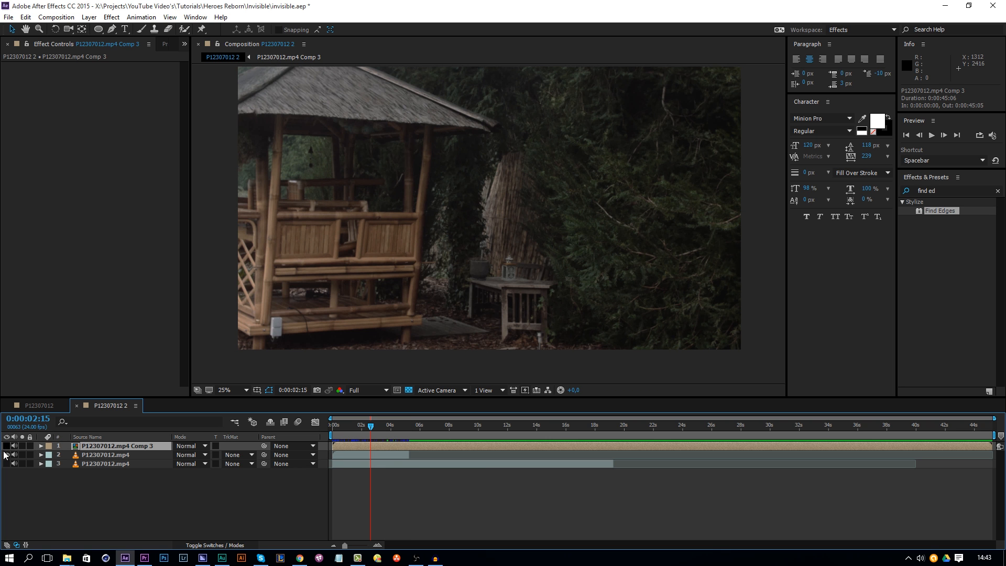
click(6, 454)
Apply Displacement Map to the empty background layer, using P12307012.mp4 Comp 3 as its displacement map layer.
click(86, 454)
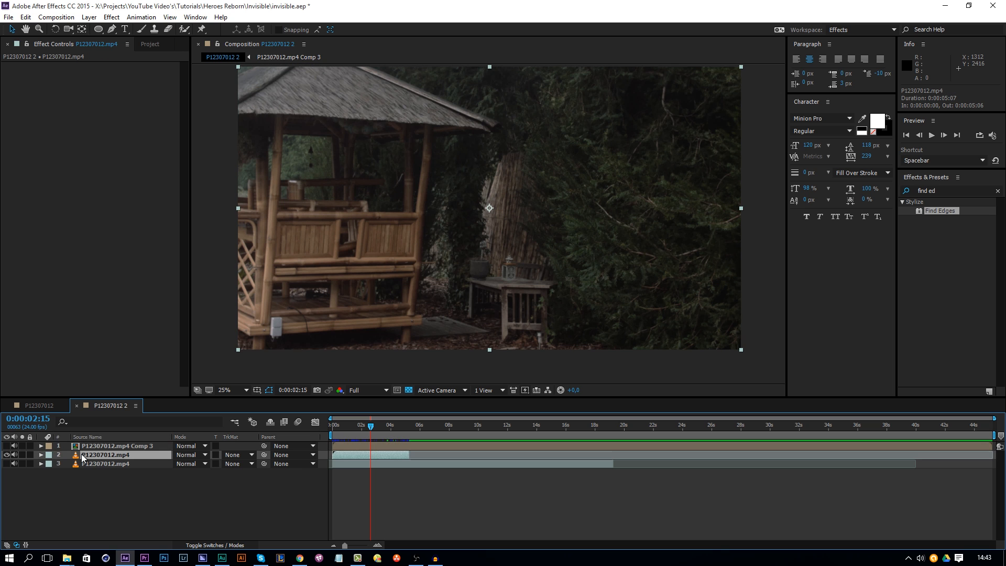
click(111, 17)
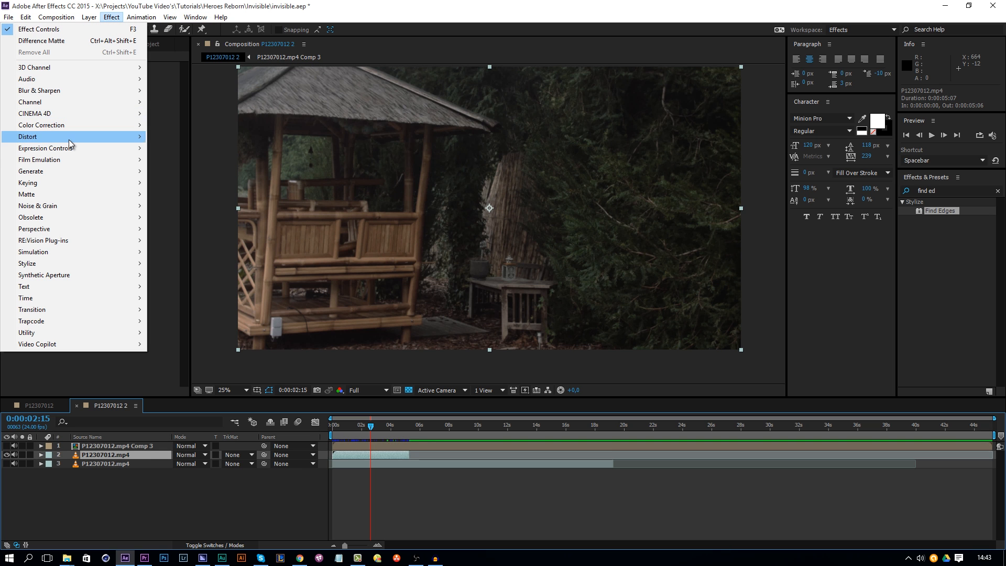
mouse_move(68, 138)
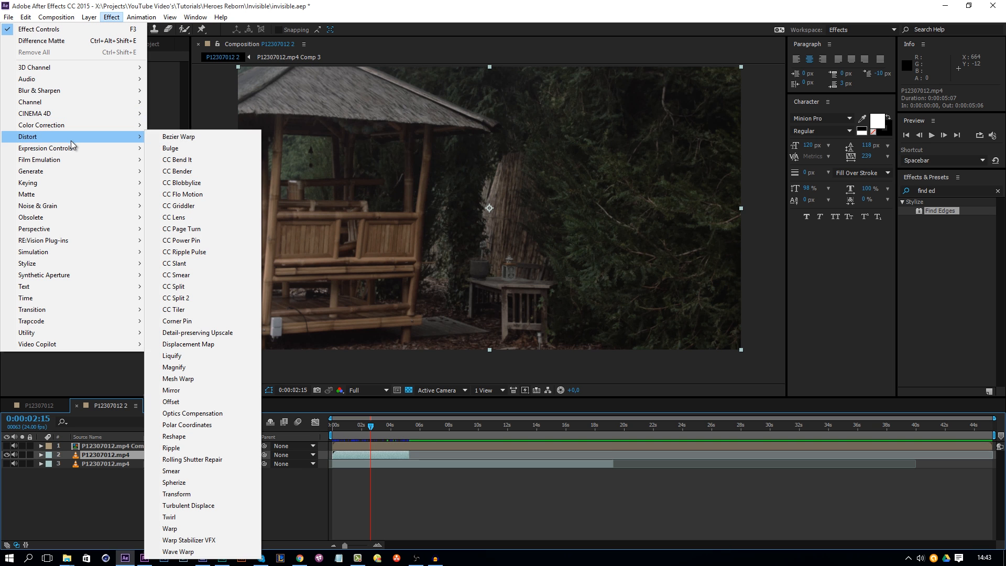
click(210, 344)
click(146, 74)
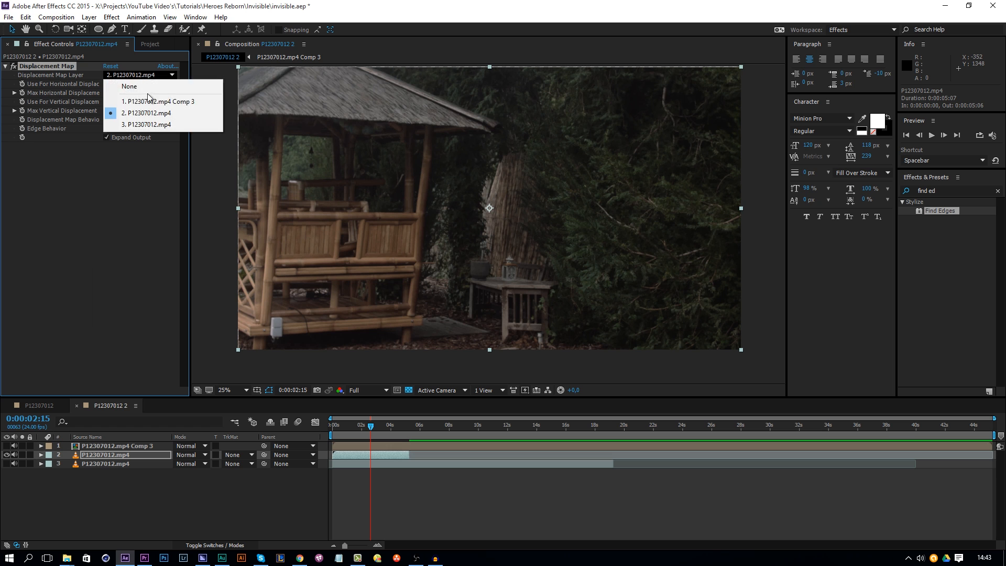
click(147, 94)
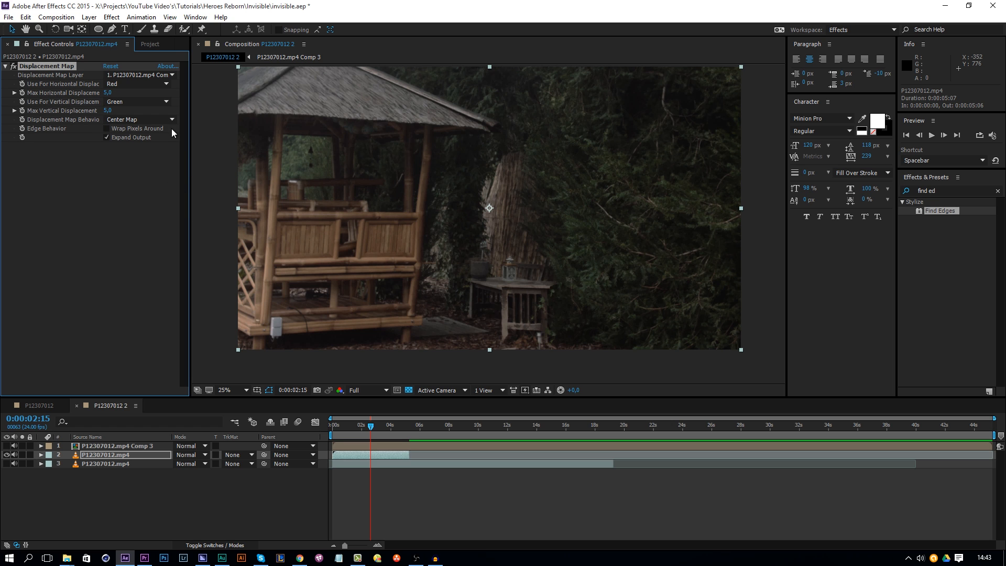
Set the maximum horizontal displacement to 58 and the maximum vertical displacement to 130.
click(108, 92)
text(58)
key(Return)
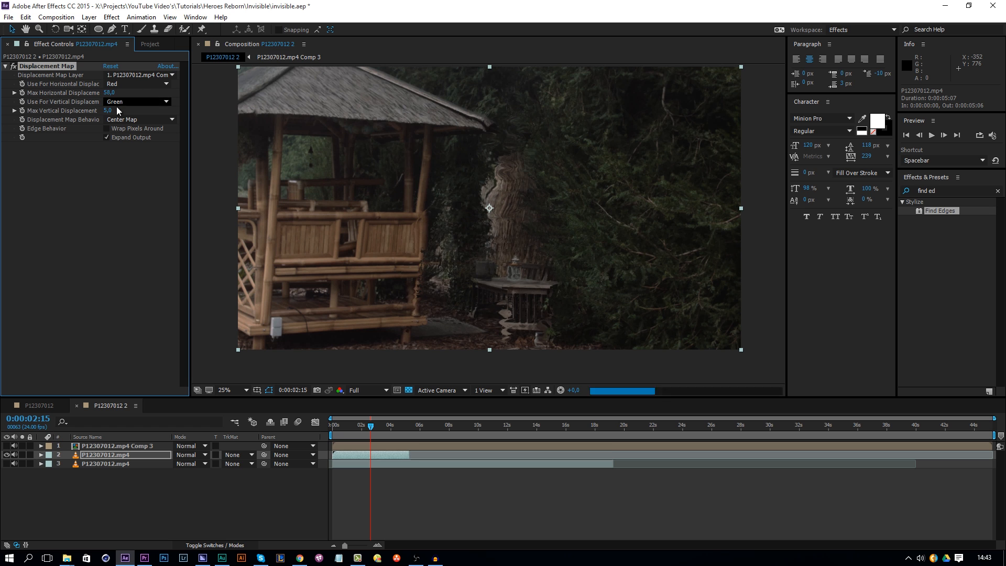
drag(110, 110, 225, 167)
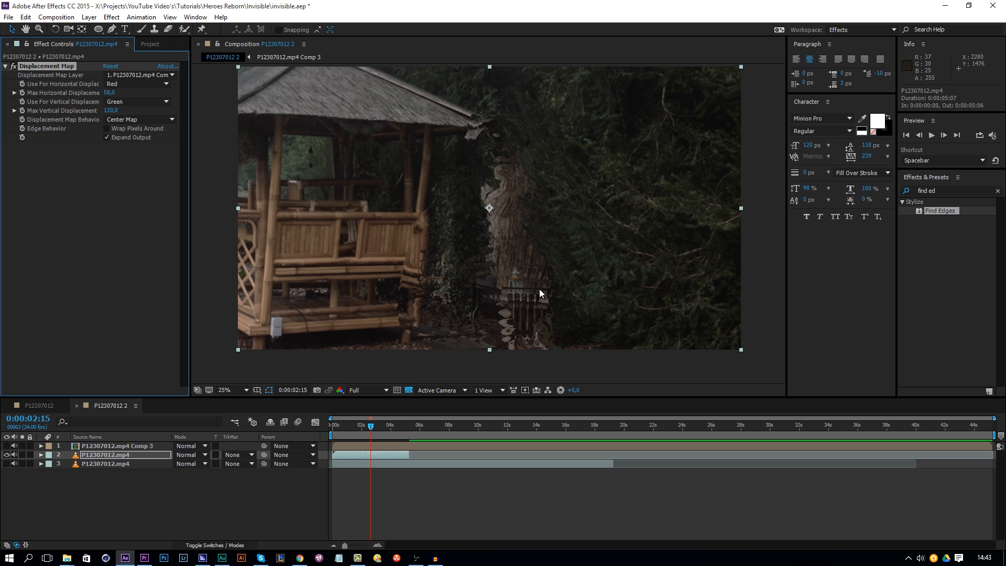
Enable Wrap Pixels Around for the Displacement Map and preview the displaced background.
key(space)
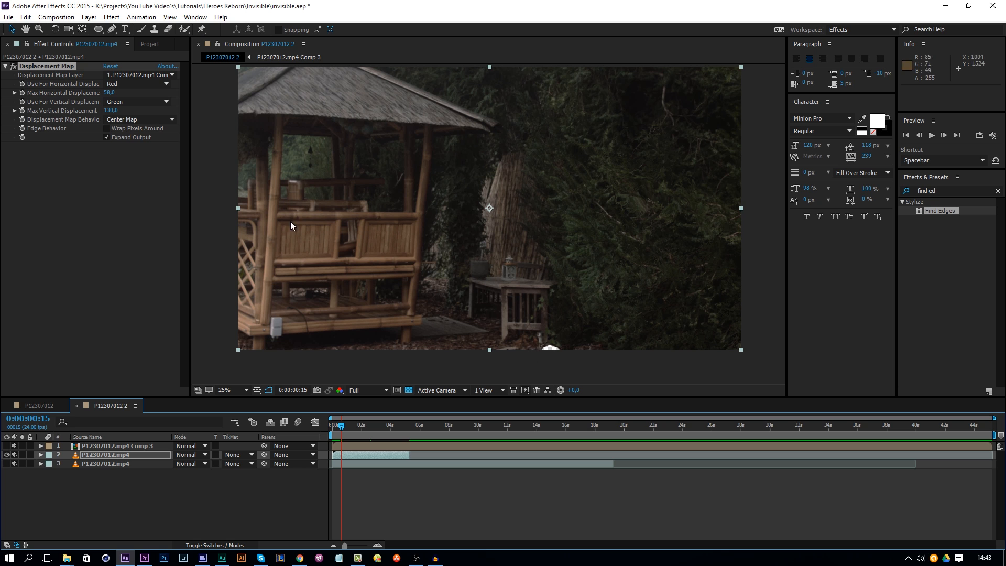
click(106, 128)
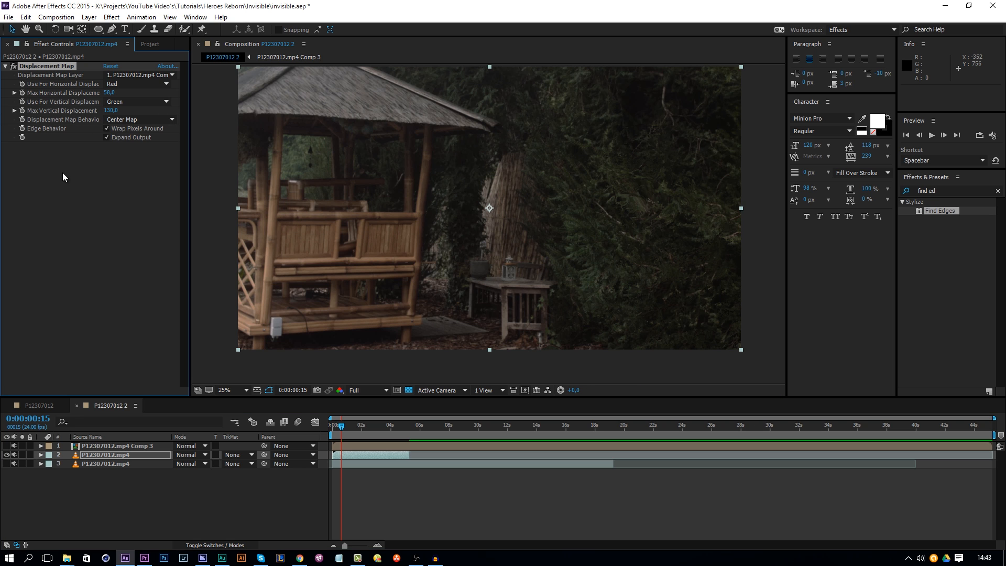
key(space)
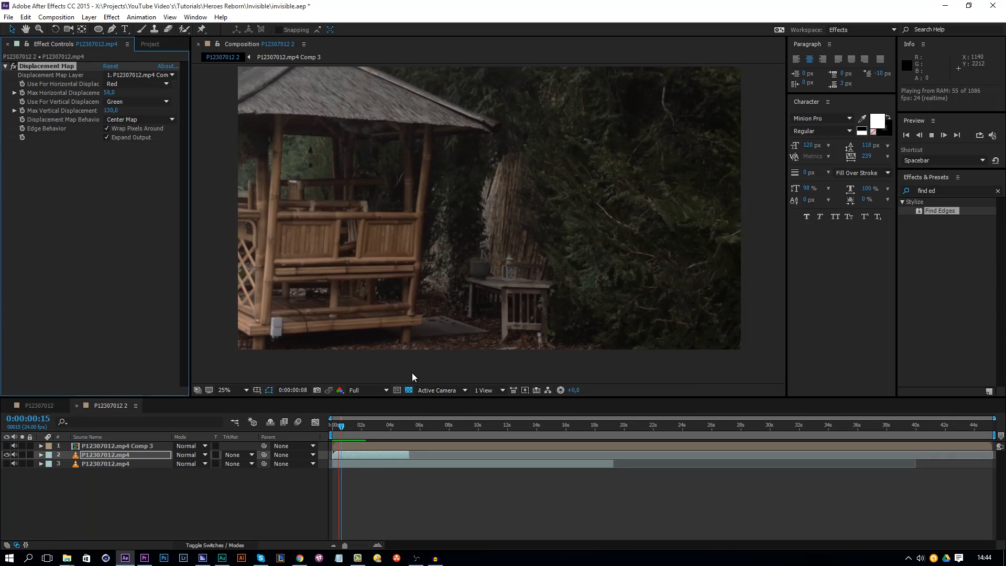
Duplicate the pre-composed layer of the man and make the upper copy visible at 0:00:01:23.
drag(343, 428, 360, 430)
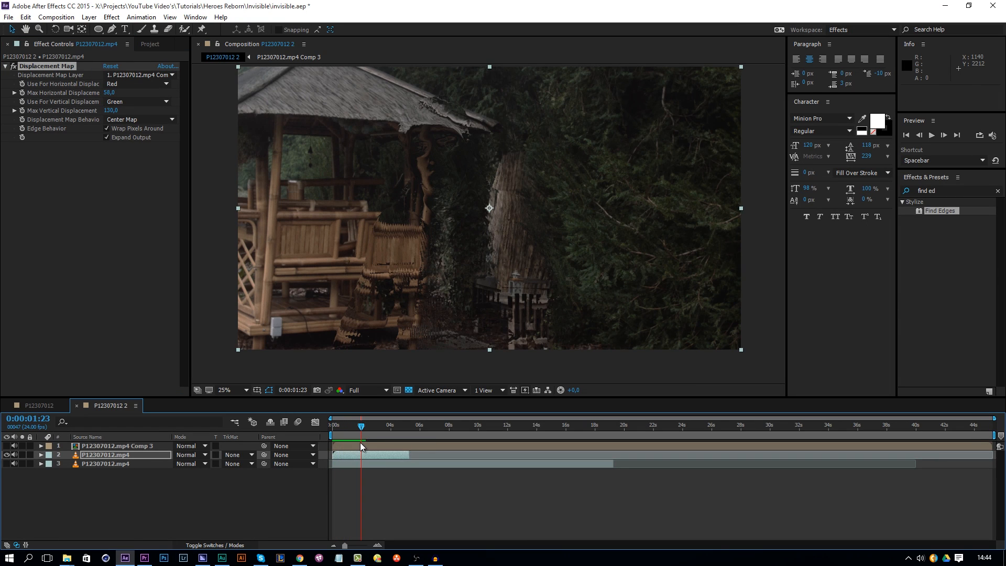
click(359, 442)
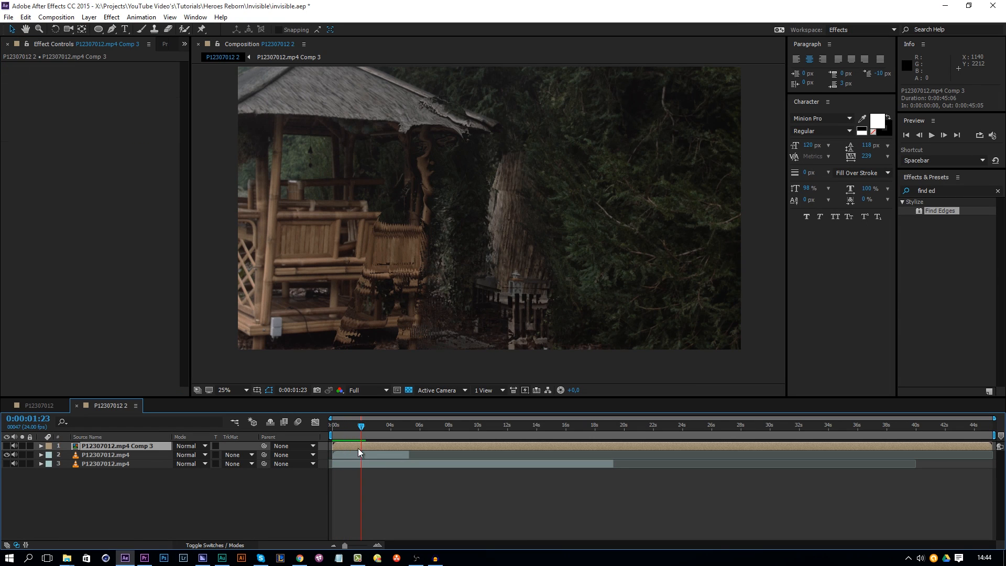
key(ctrl+d)
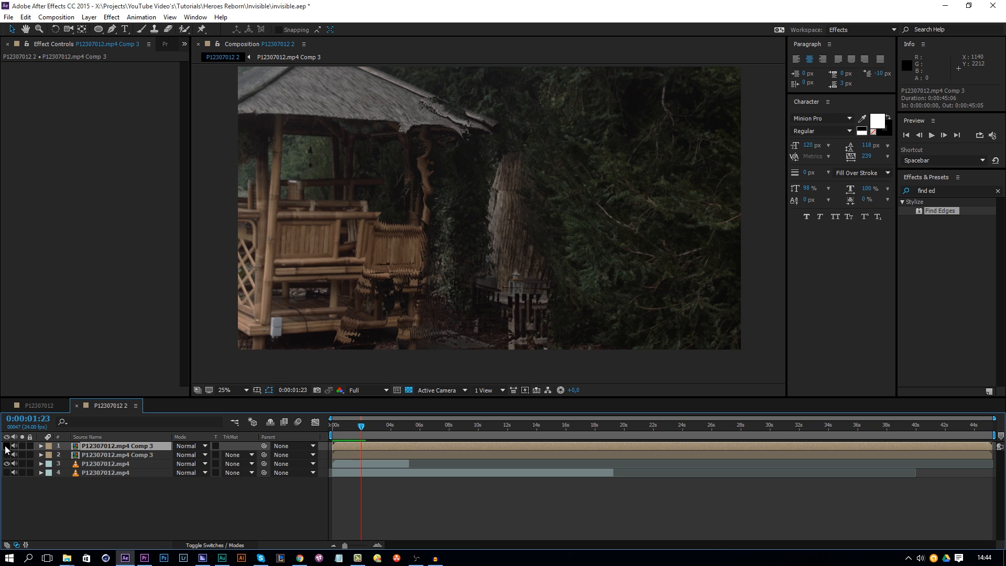
click(7, 446)
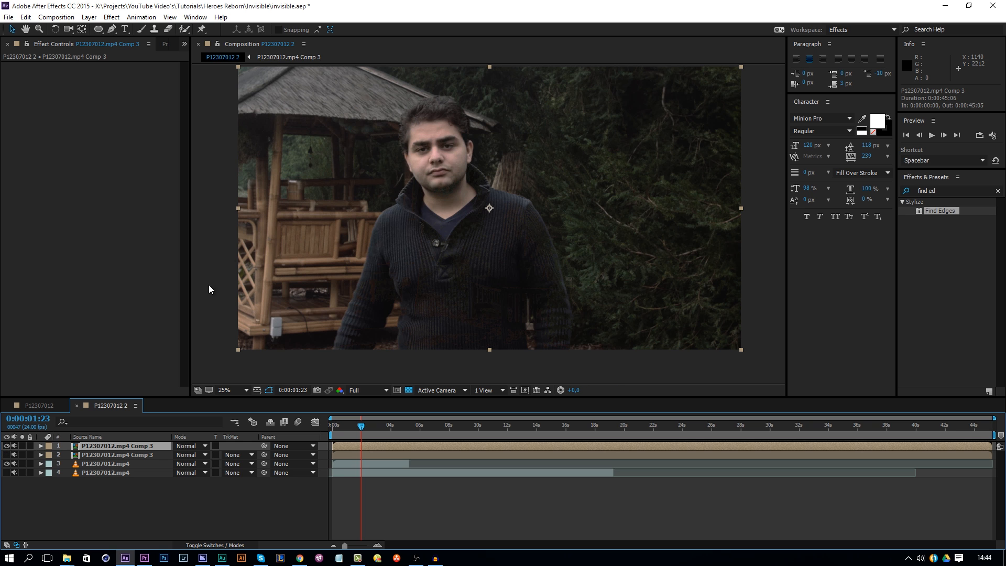
Apply the Tint effect to the upper copy of the pre-composed layer.
click(112, 17)
mouse_move(55, 126)
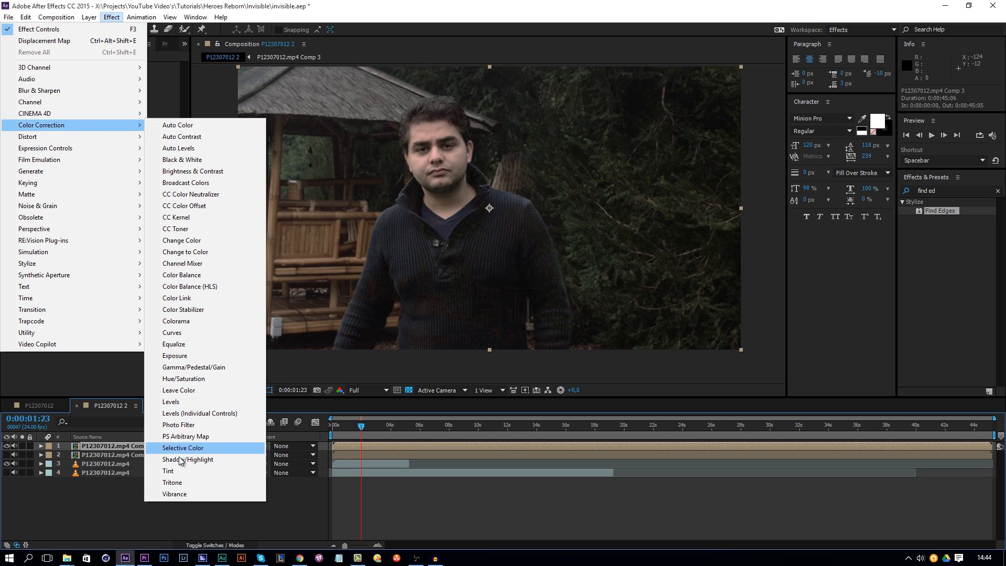
click(177, 471)
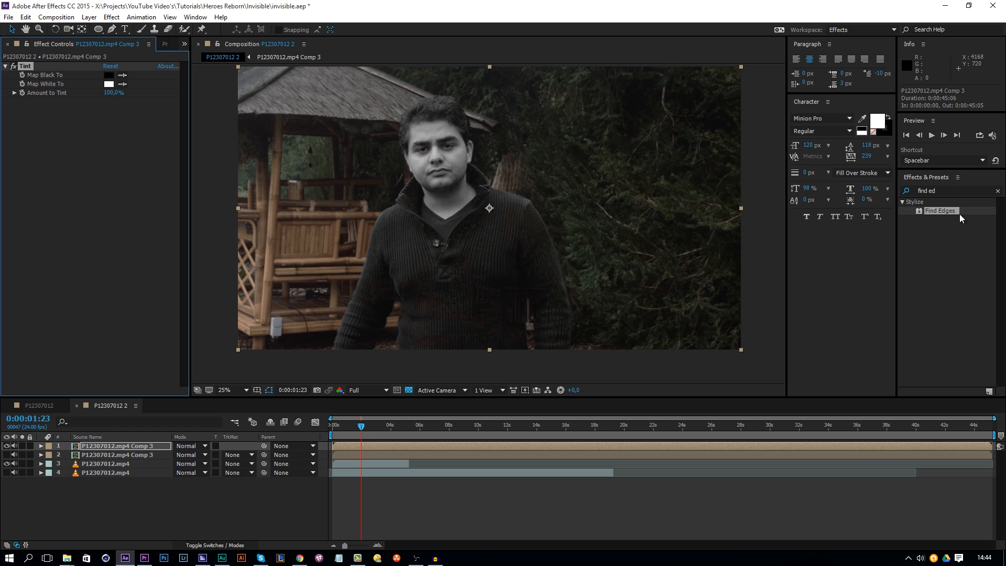
Apply an inverted Find Edges effect to the upper pre-composed copy of the man and set its blending mode to Add.
drag(935, 208, 93, 168)
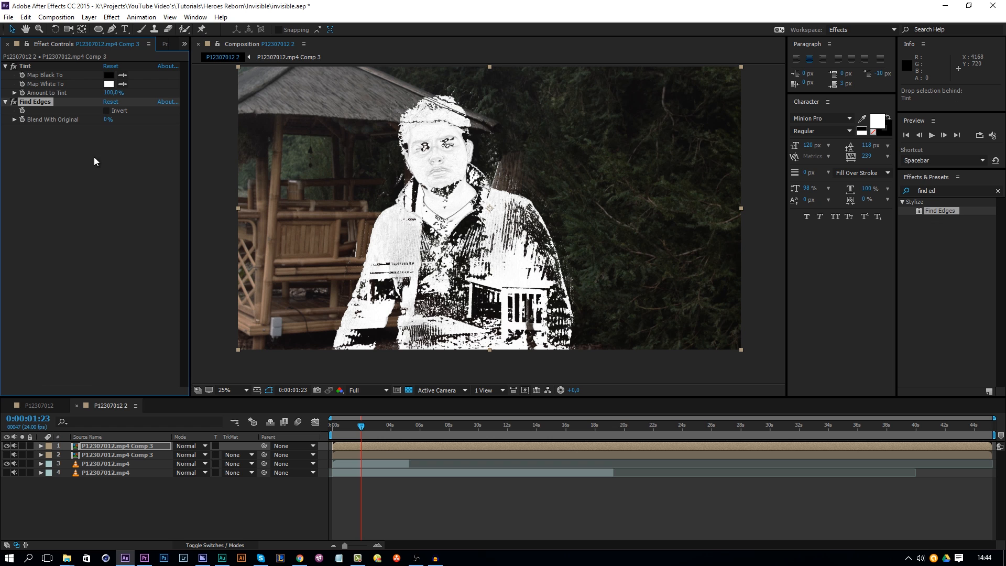
click(107, 110)
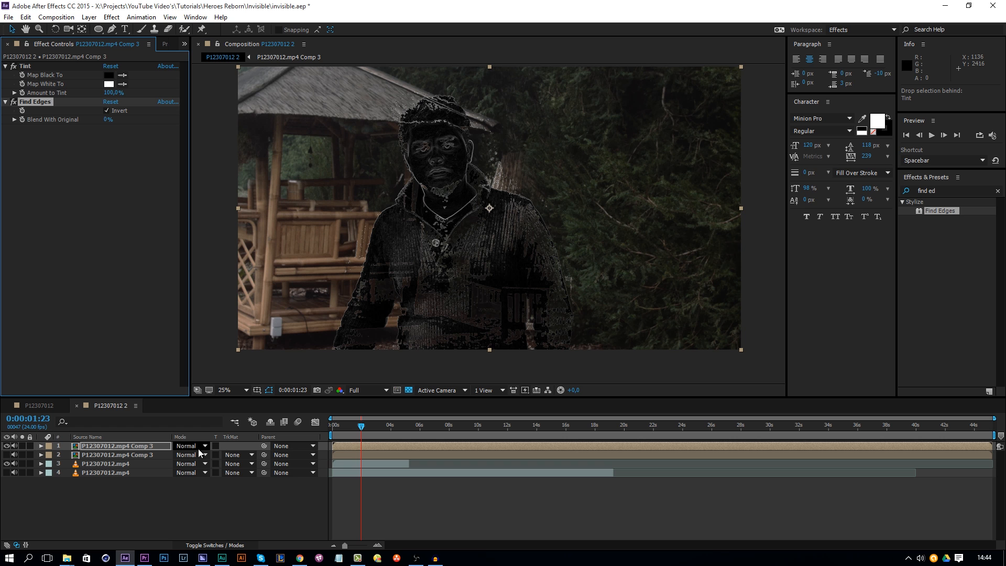
click(181, 445)
click(230, 199)
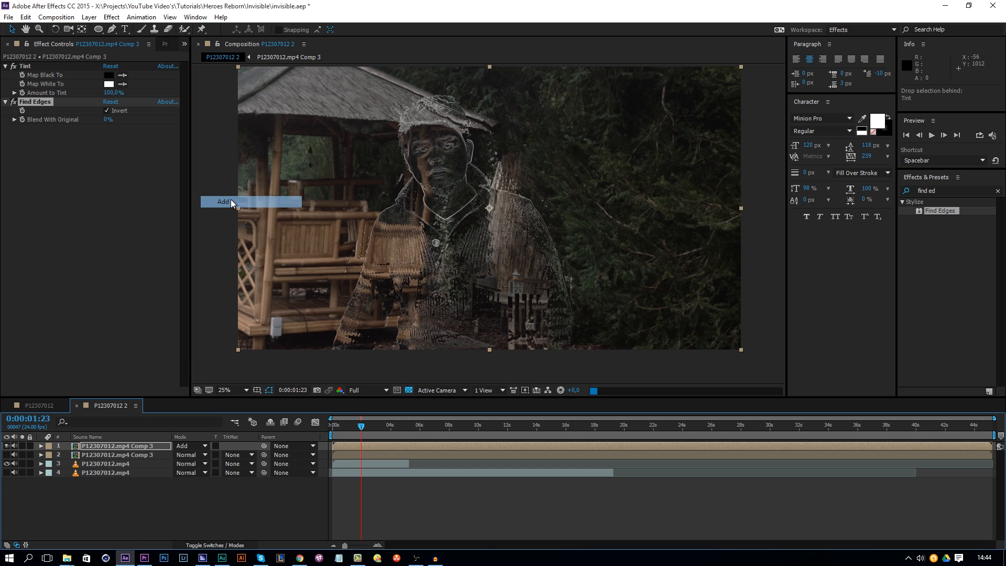
Set the opacity of the upper pre-composed copy to 10%.
click(127, 444)
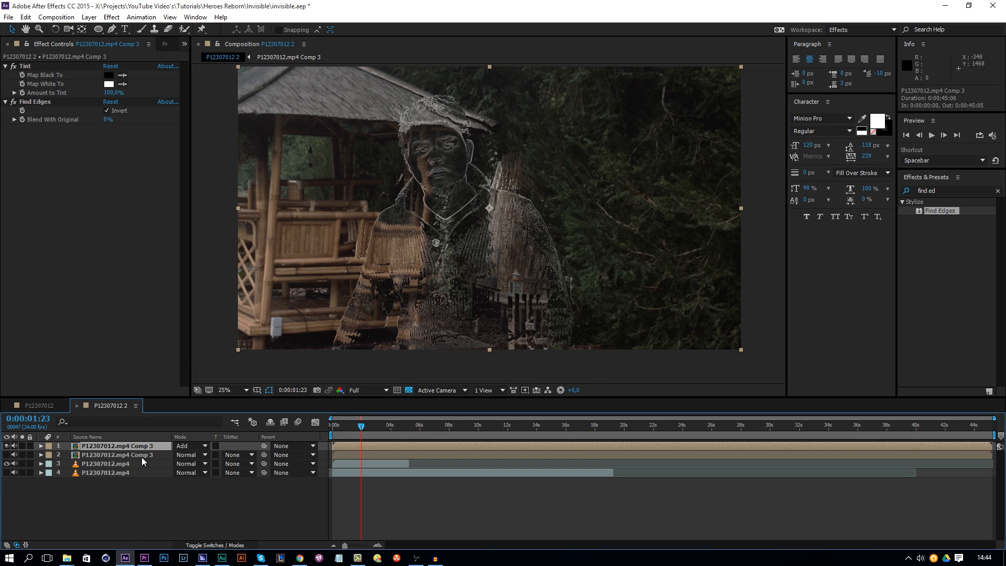
key(t)
click(179, 455)
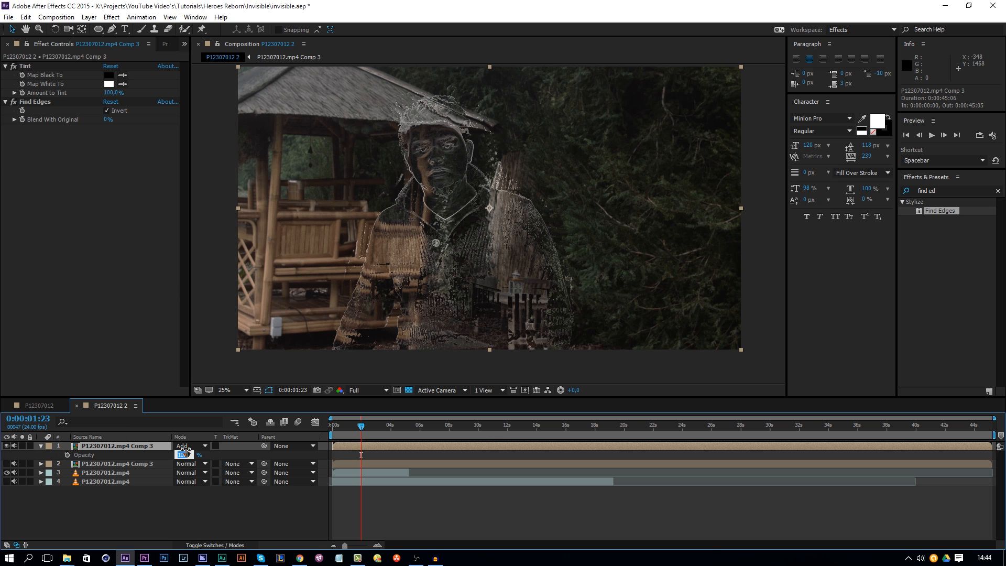
text(10)
key(Return)
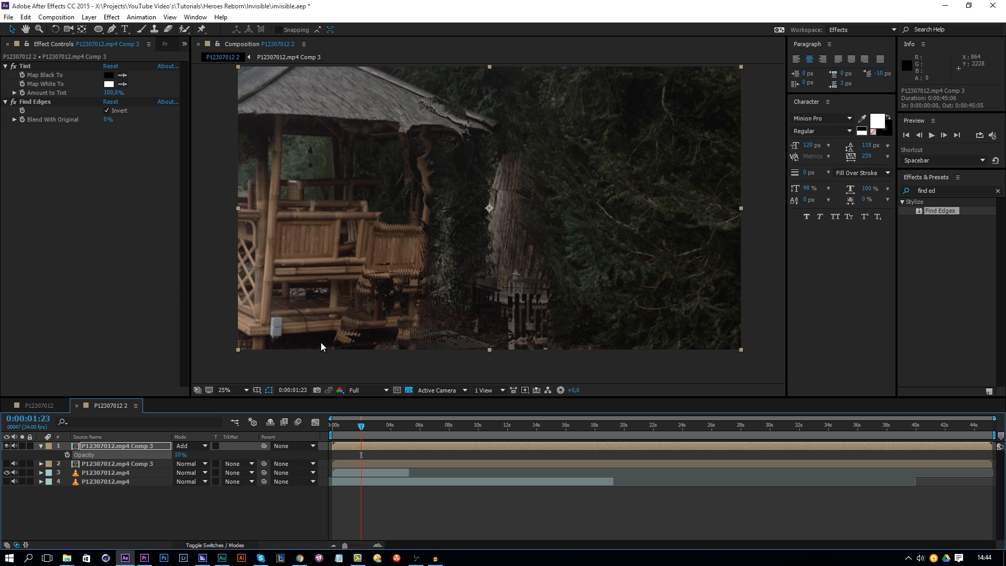
Compare the frame with and without the stylised copy of the man, and preview the invisibility effect.
click(6, 446)
click(7, 446)
click(7, 446)
click(6, 446)
key(space)
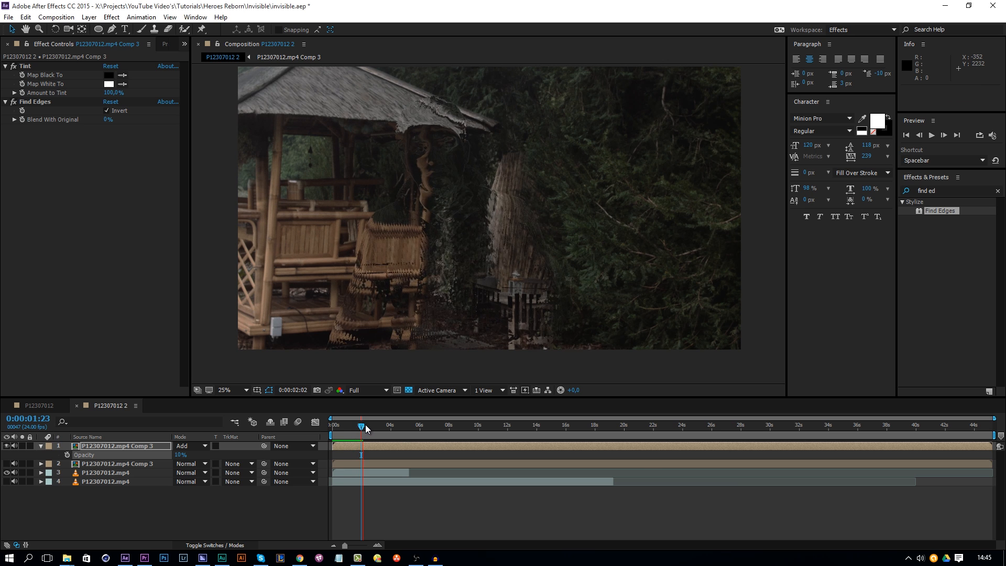
Move the hidden original clip of the man to the top of the layer stack, make it visible and go to 0:00:04:09.
drag(366, 424, 396, 427)
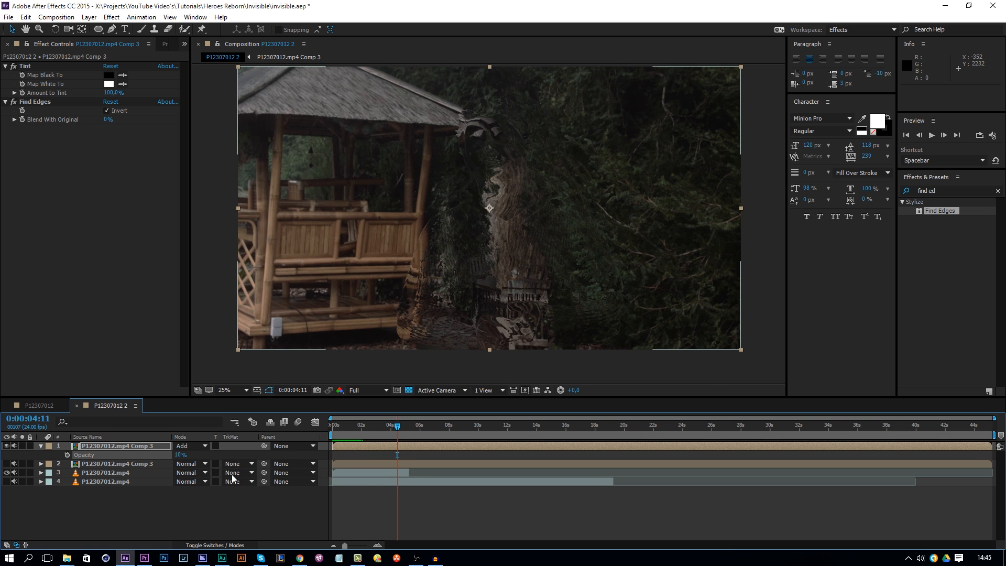
drag(89, 481, 102, 445)
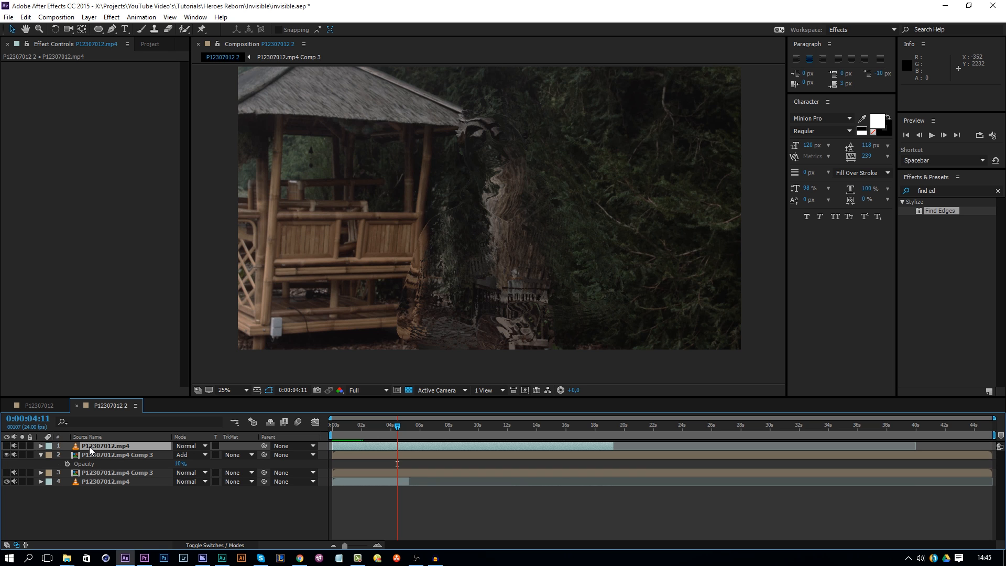
click(7, 446)
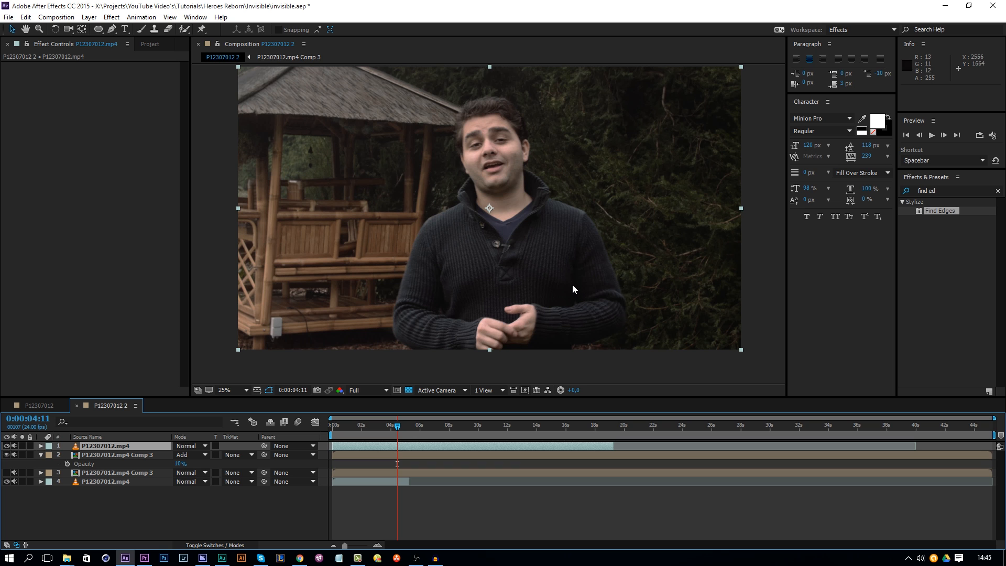
key(Page_Up)
key(Page_Up)
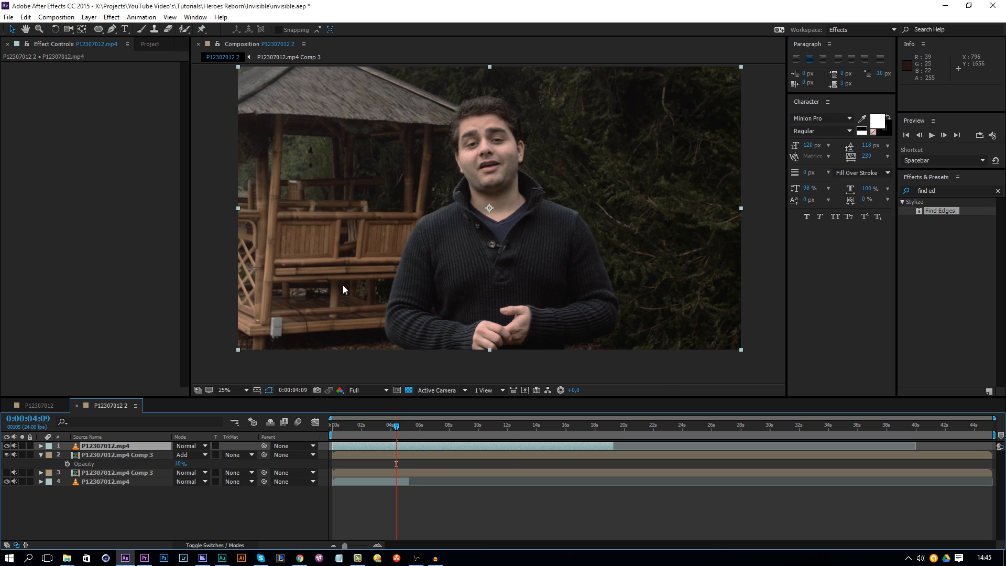
Create a black 3840 x 2160 px solid above all layers and apply the Fractal Noise effect to it.
right_click(97, 514)
mouse_move(140, 412)
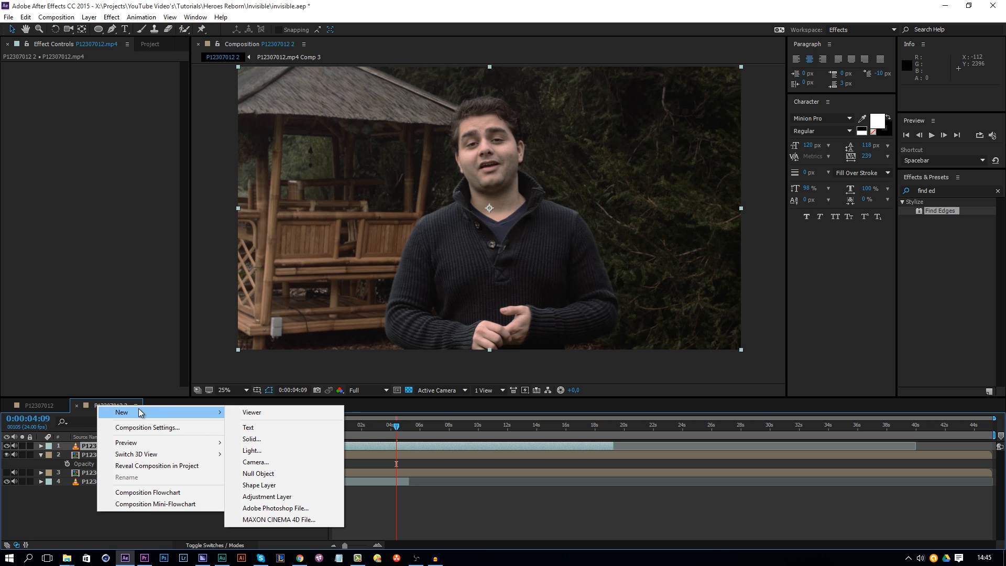
click(272, 442)
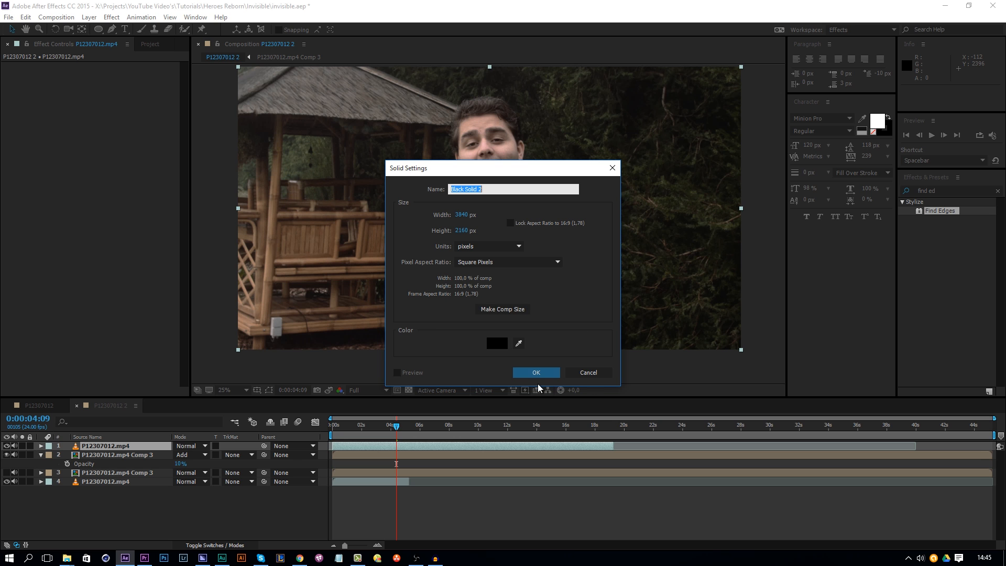
click(525, 373)
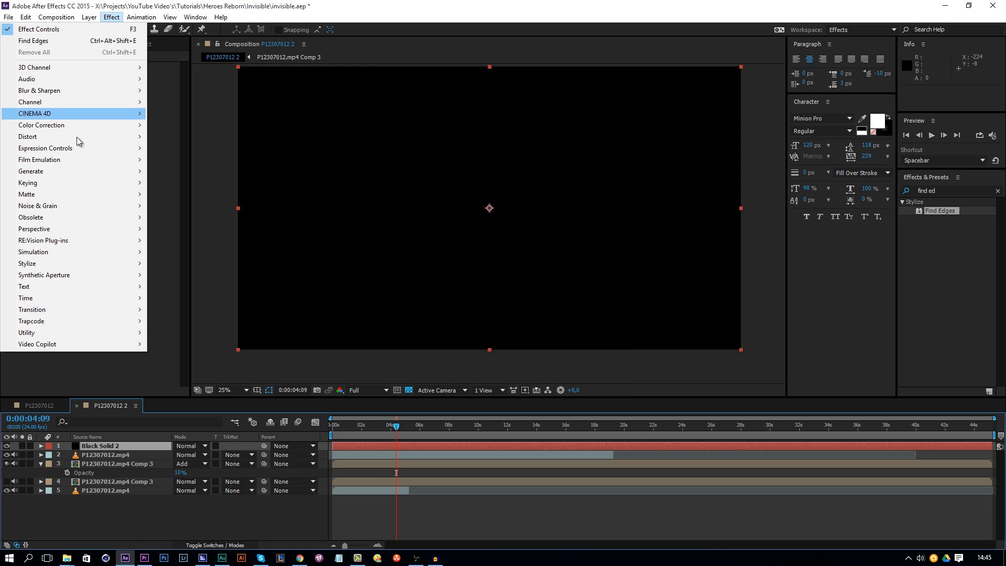
mouse_move(104, 206)
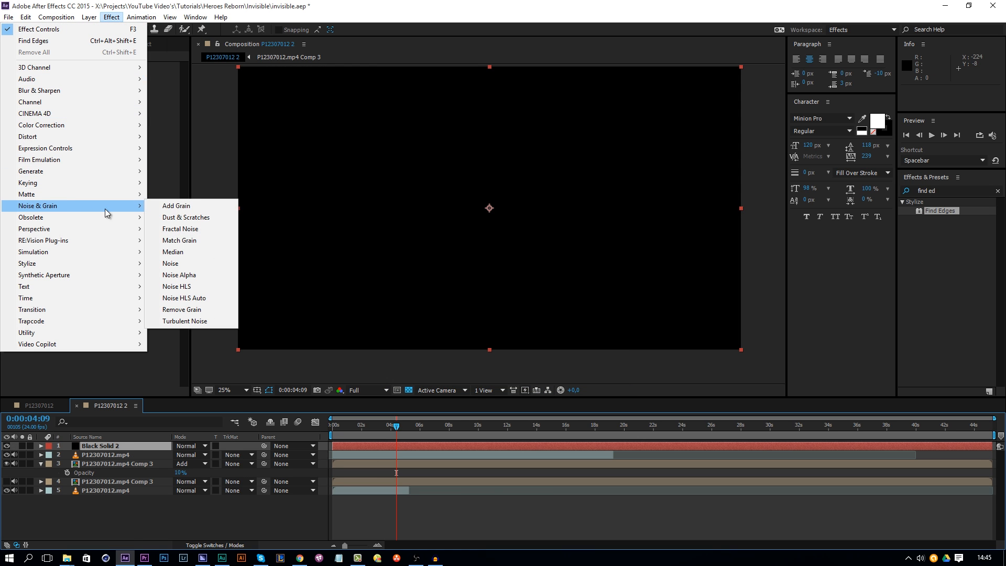
click(197, 230)
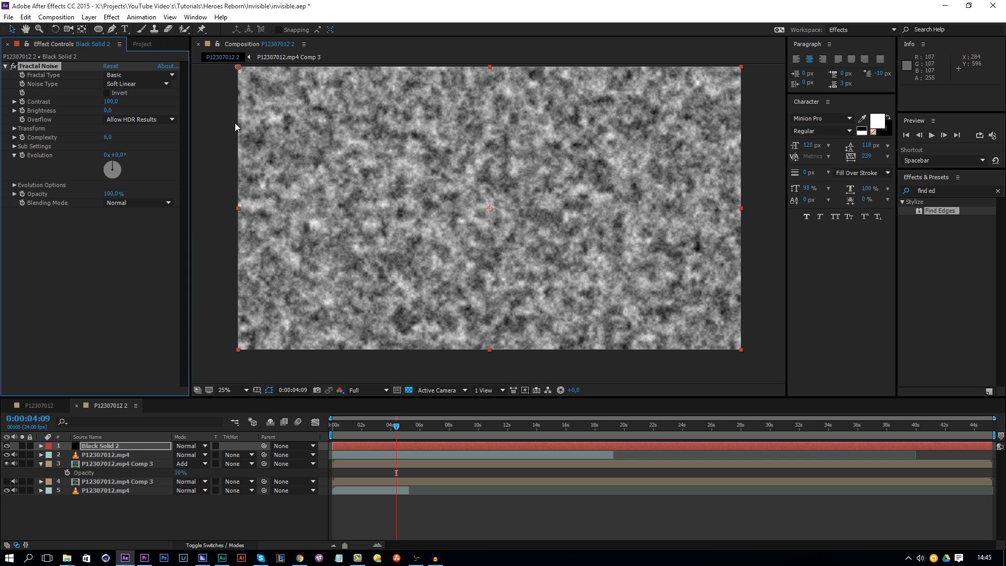
Set the Fractal Noise scale to 700 and its contrast to 734.
click(14, 129)
click(110, 155)
text(700)
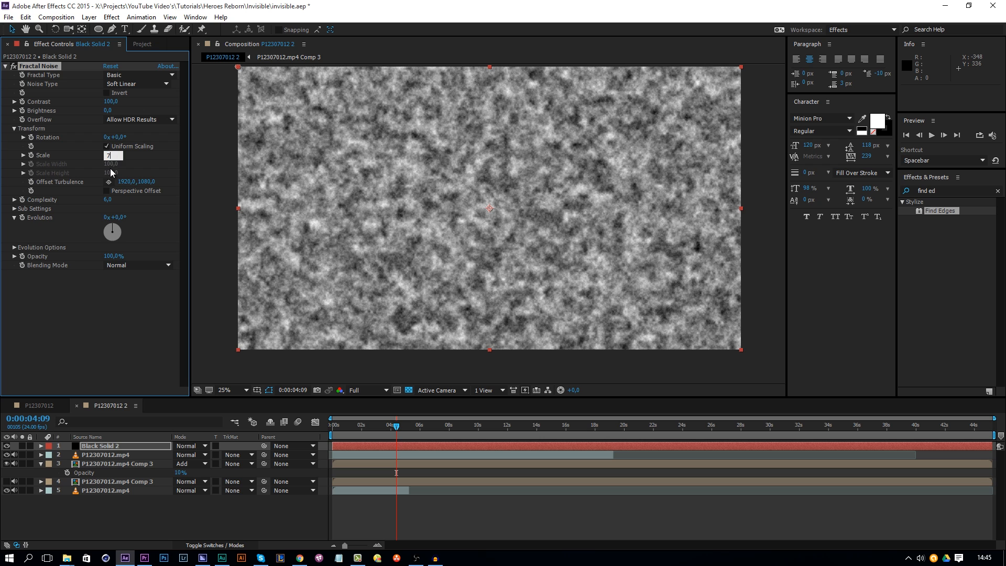
key(Return)
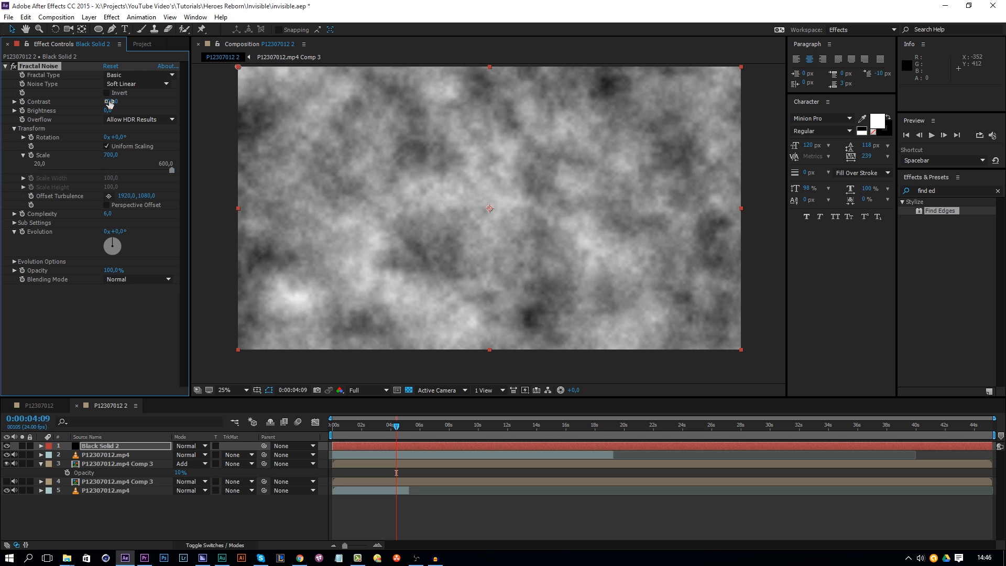
drag(112, 101, 442, 102)
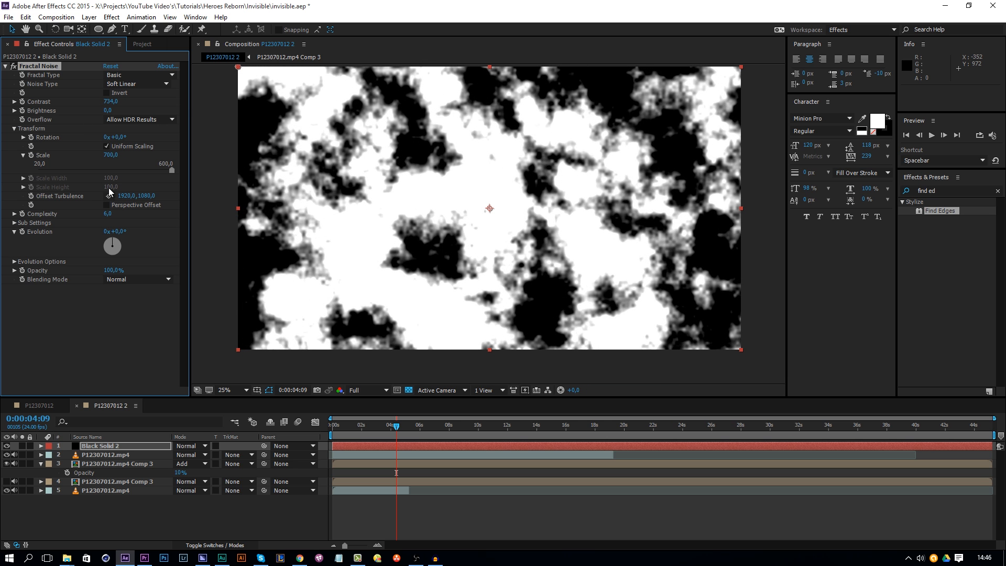
Try a Fractal Noise complexity of 2, settle on 4, and increase the scale to 817.
click(108, 212)
text(2)
key(Return)
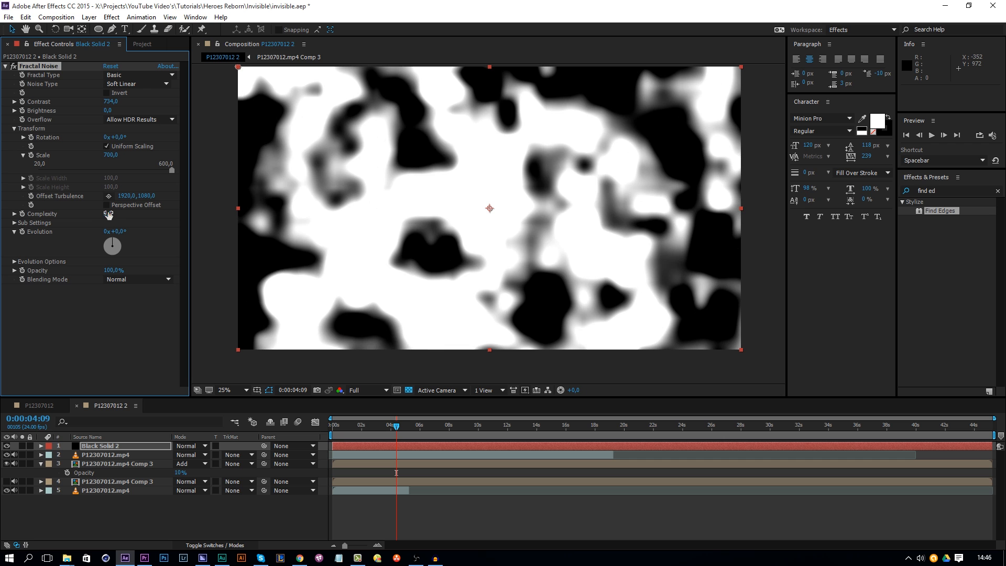
click(108, 212)
text(4)
key(Return)
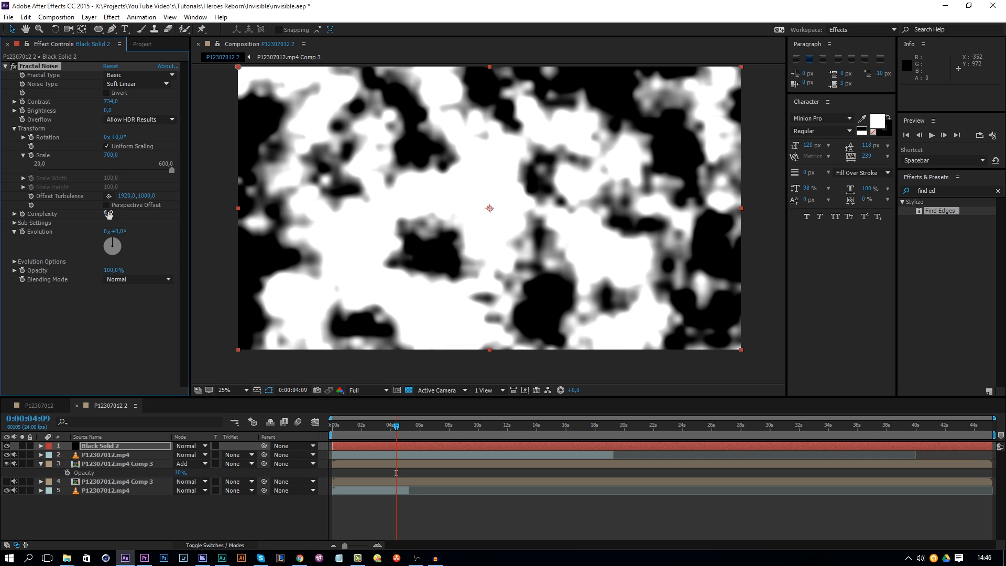
drag(109, 154, 168, 152)
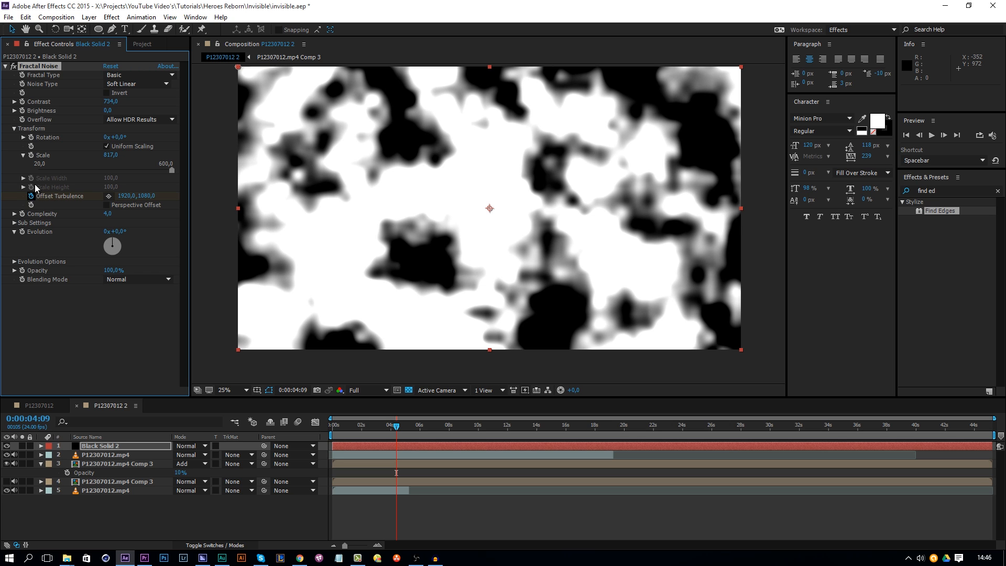
At 0:00:04:09, keyframe the Fractal Noise Brightness at -310 and the Offset Turbulence at 1920, 2109.
click(22, 110)
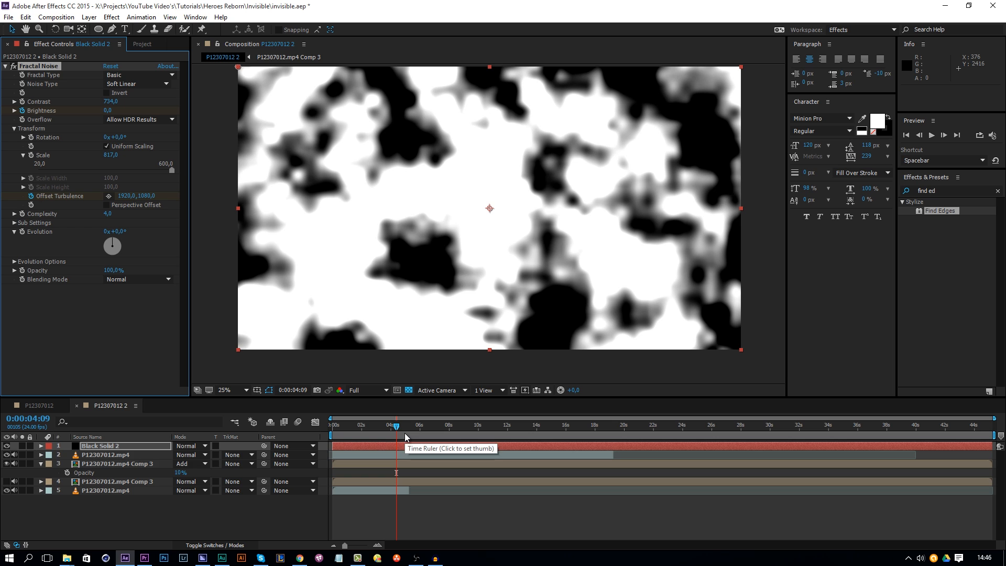
key(u)
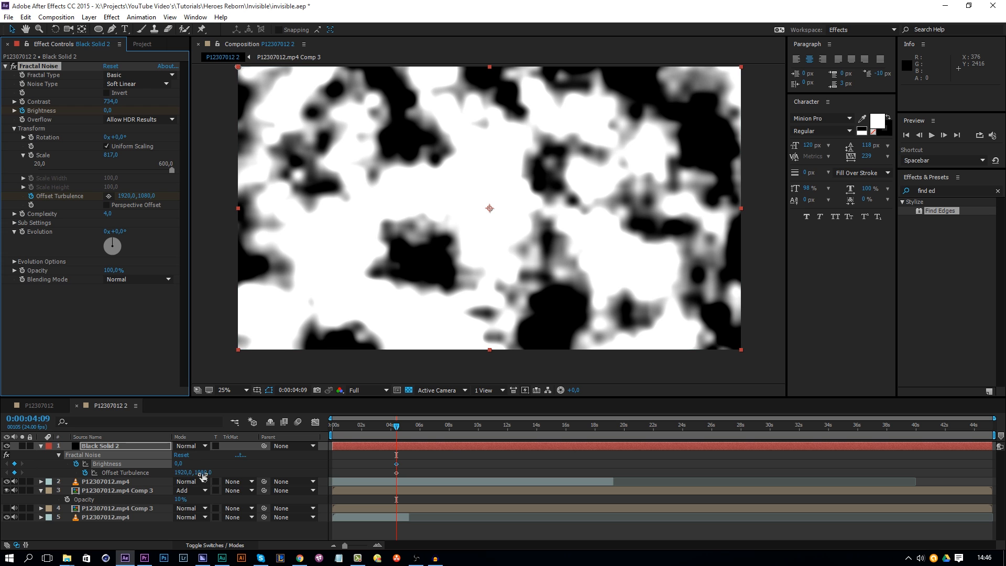
drag(215, 473, 547, 445)
drag(489, 281, 489, 300)
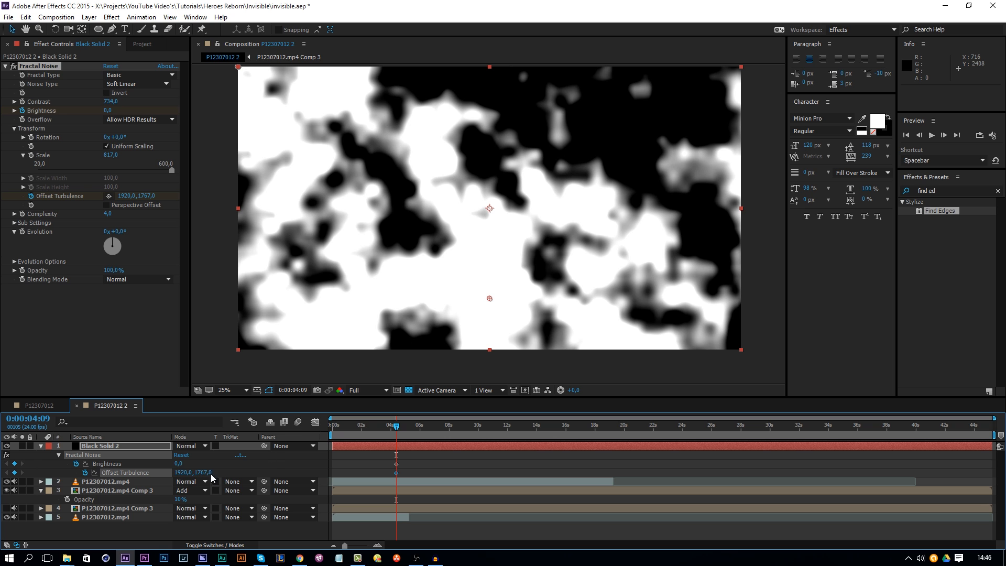
drag(207, 472, 384, 472)
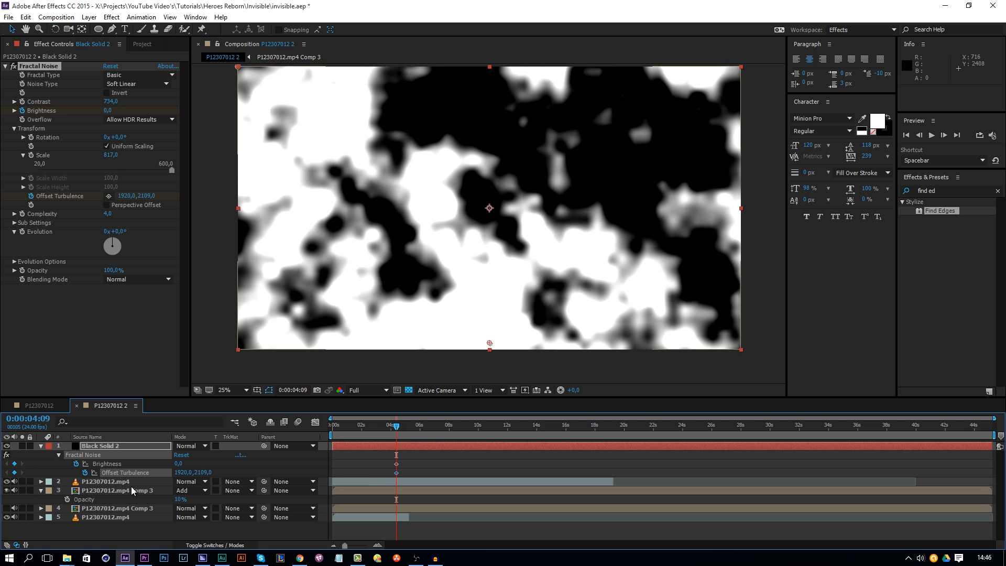
drag(182, 466, 1, 474)
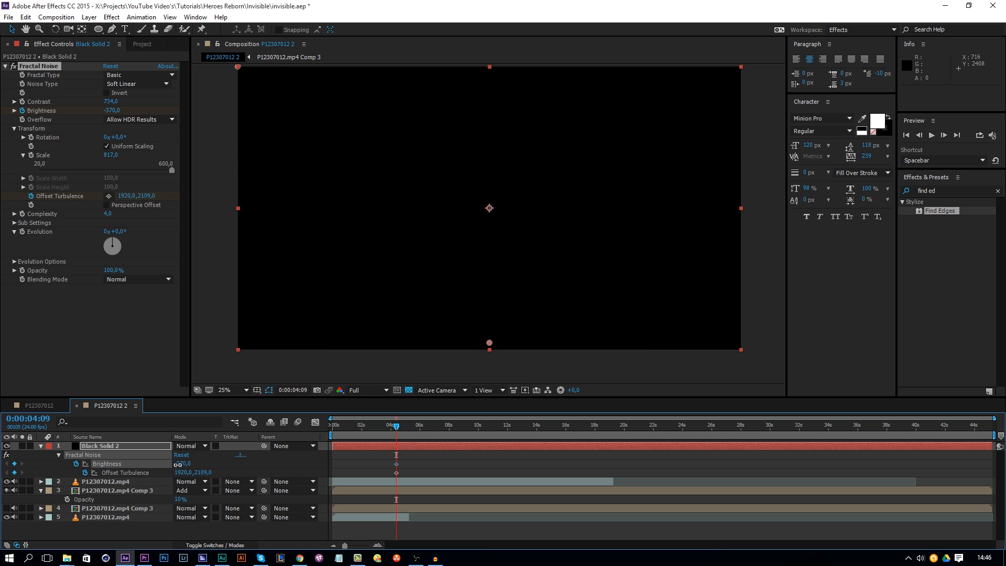
drag(182, 464, 212, 468)
At 0:00:05:06, keyframe the Offset Turbulence at 1920, 198 and the Brightness at 514.
click(409, 426)
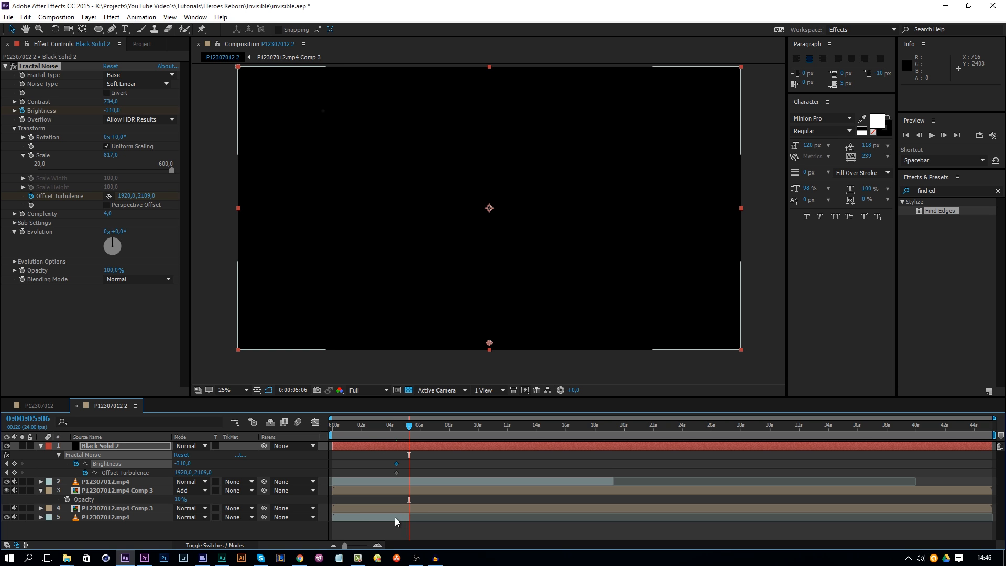
drag(202, 472, 16, 464)
drag(205, 473, 67, 474)
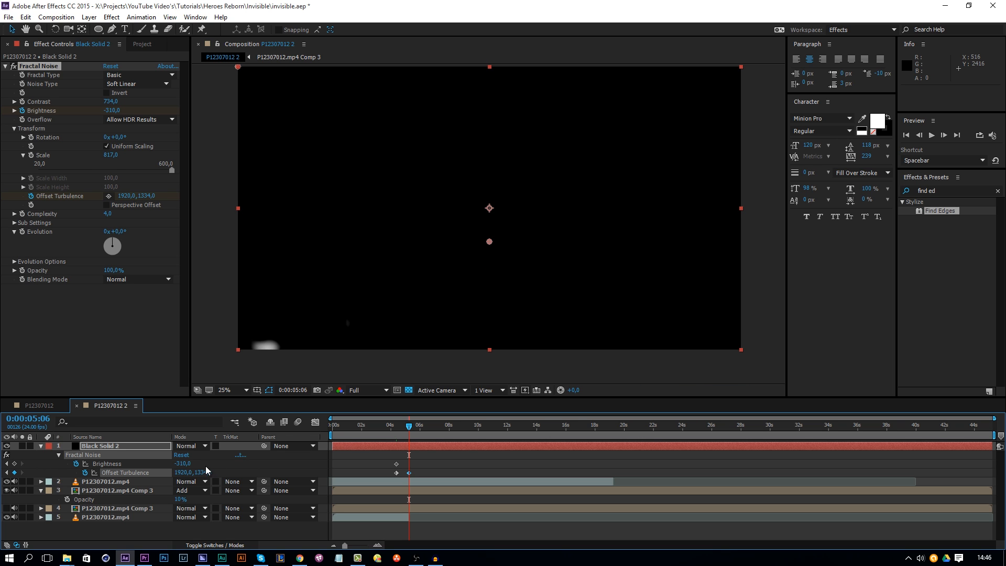
drag(206, 470, 27, 473)
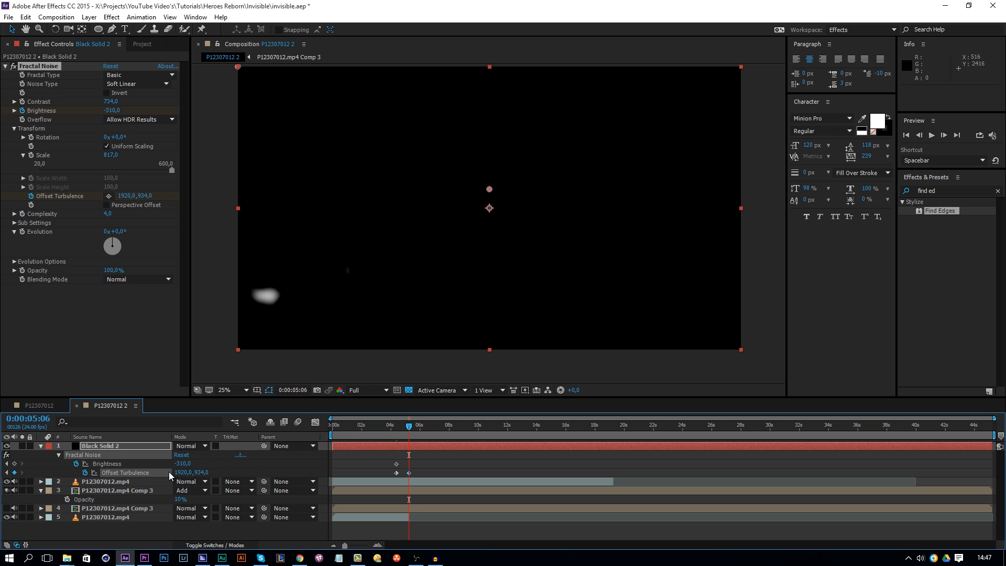
drag(204, 472, 114, 471)
drag(184, 464, 608, 457)
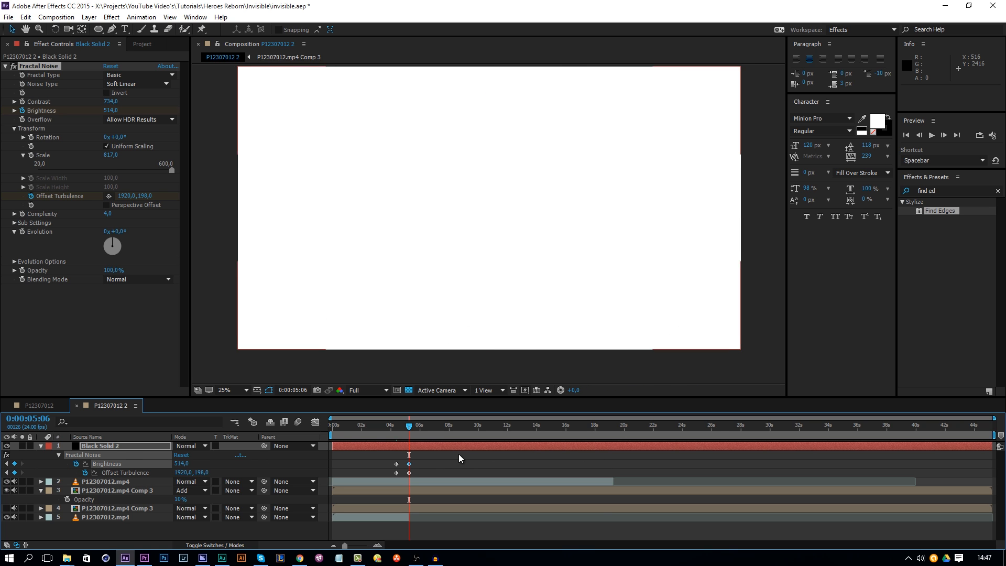
Check the noise transition on the solid at times before, near and after its keyframes.
mouse_move(409, 425)
mouse_down()
mouse_move(397, 431)
mouse_move(409, 430)
mouse_up()
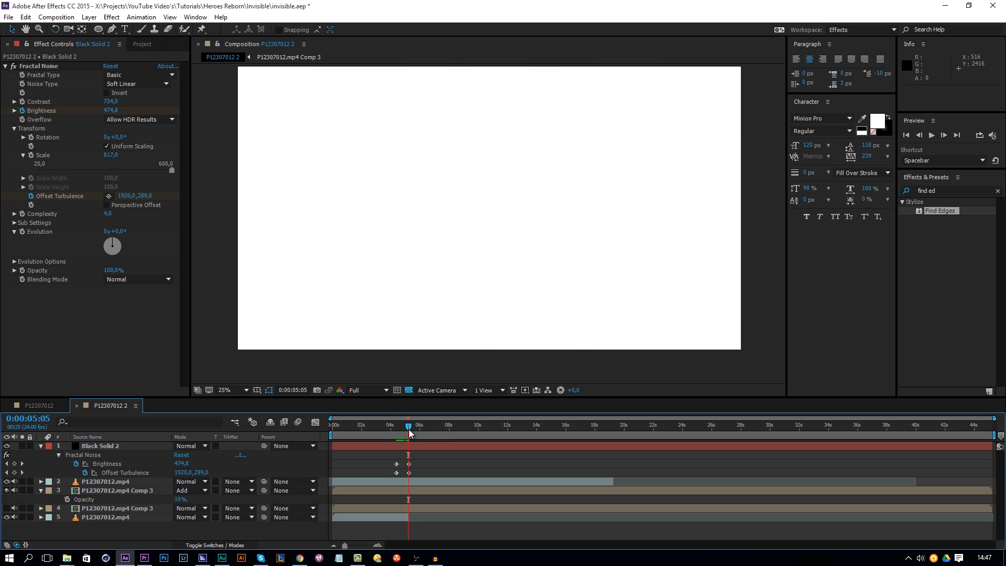
click(387, 427)
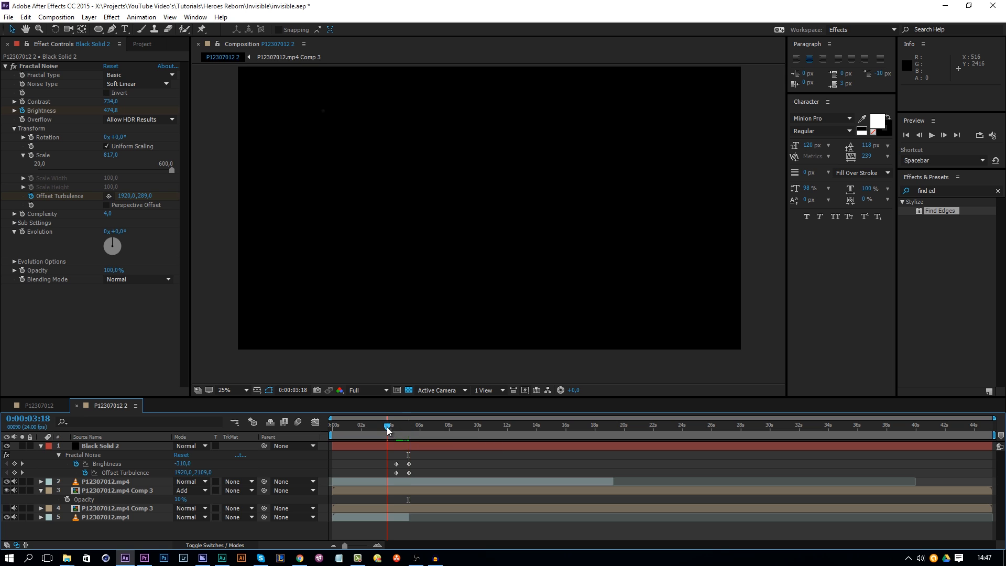
click(354, 446)
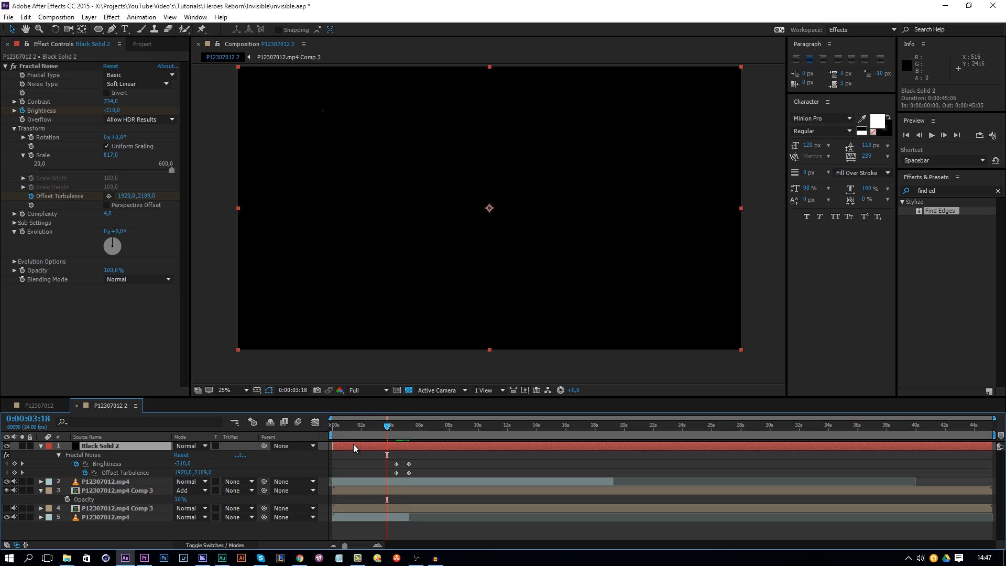
click(424, 424)
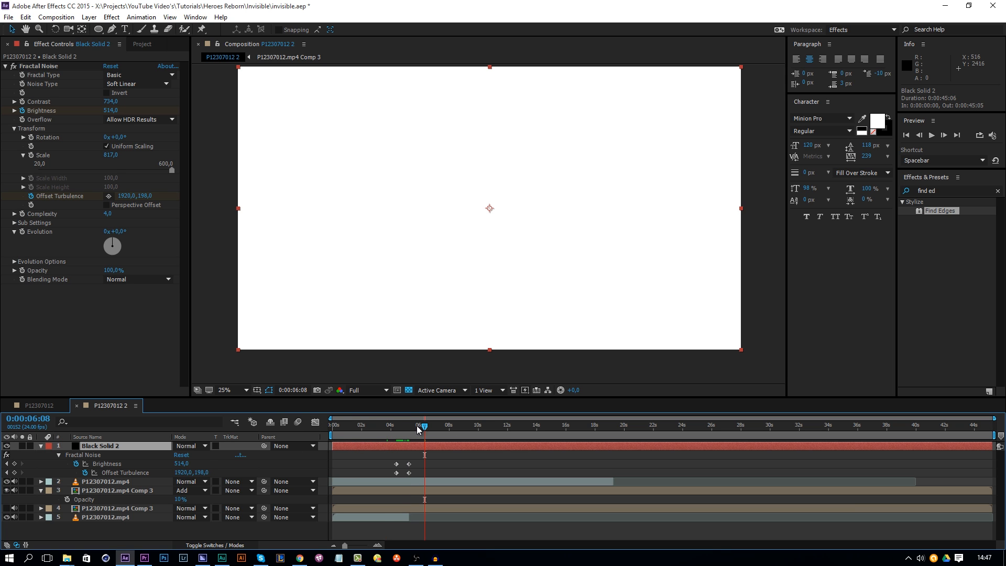
At 0:00:04:19, set the second layer's track matte to Luma Matte "Black Solid 2".
drag(411, 426, 402, 431)
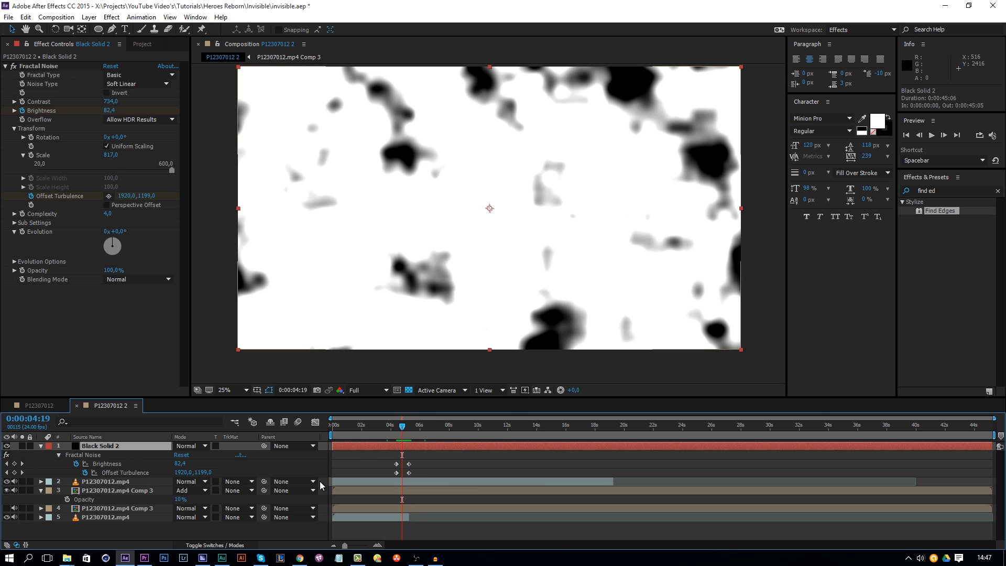
click(109, 482)
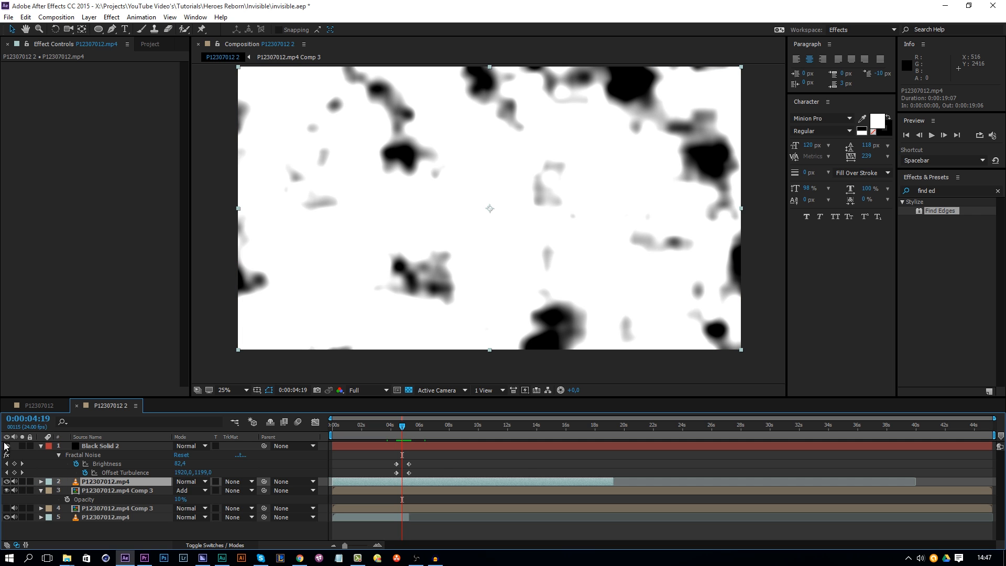
click(237, 482)
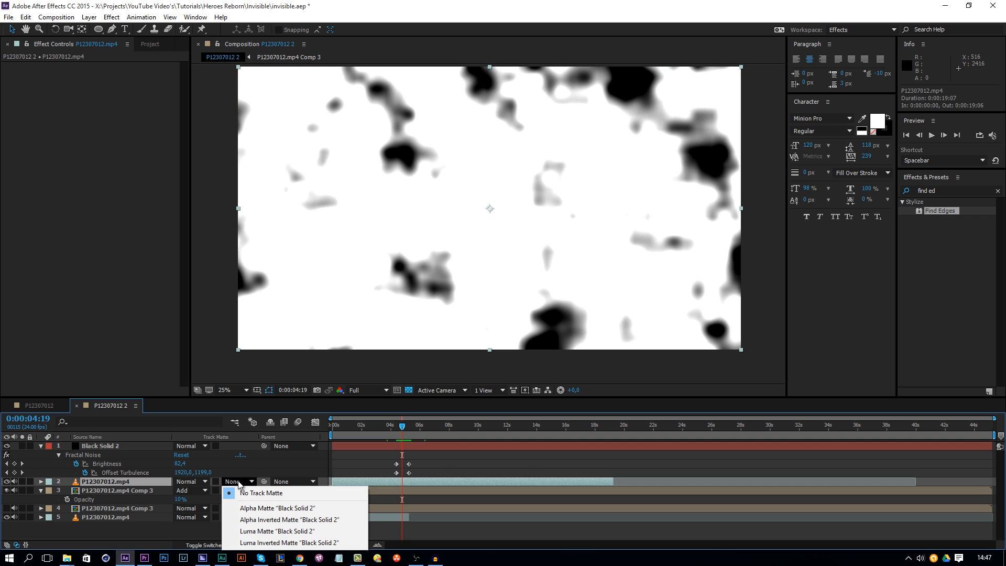
click(253, 532)
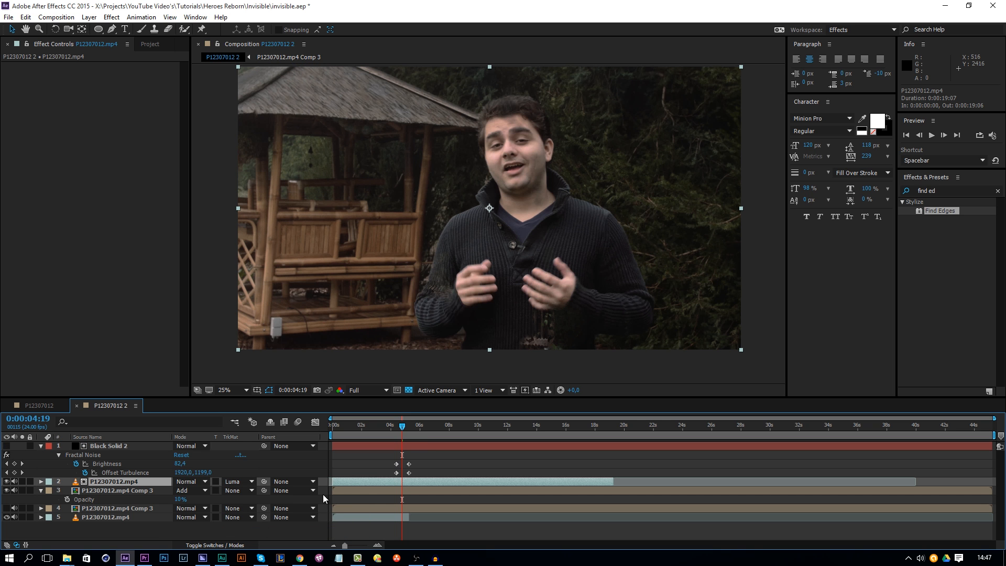
Check the matted transition between its keyframes, then start the work area at 0:00:04:01 and preview it from there.
drag(402, 428, 408, 426)
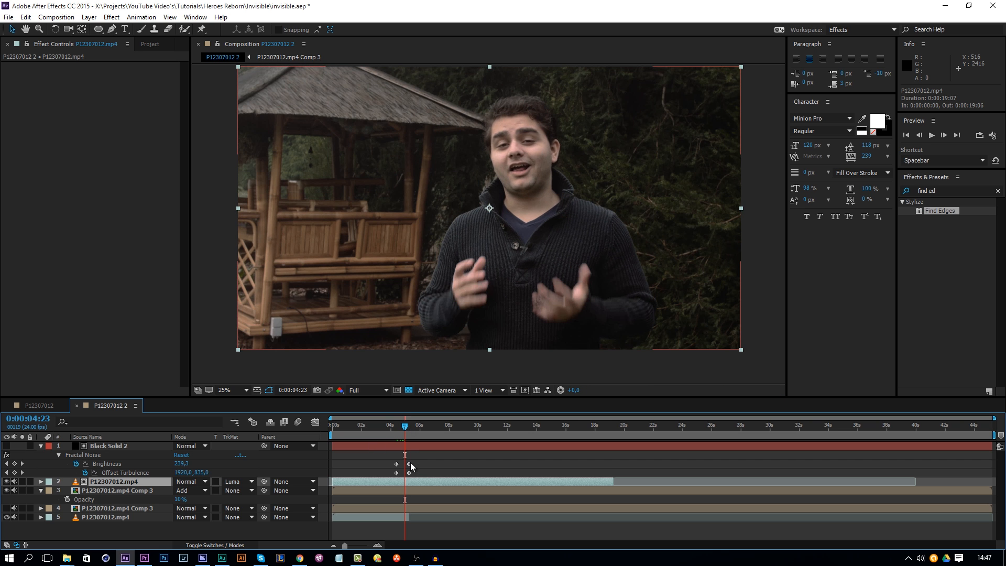
click(392, 426)
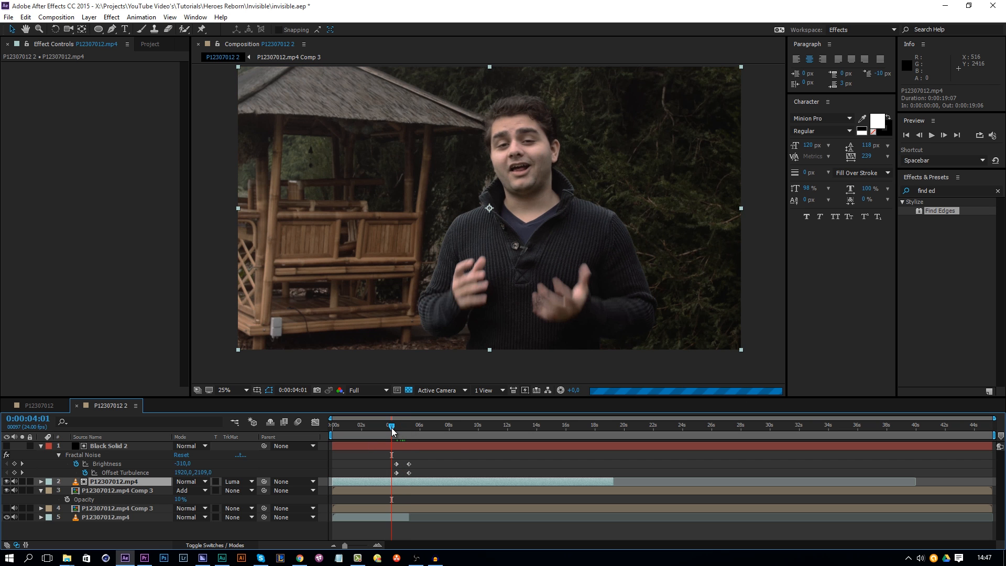
key(b)
key(space)
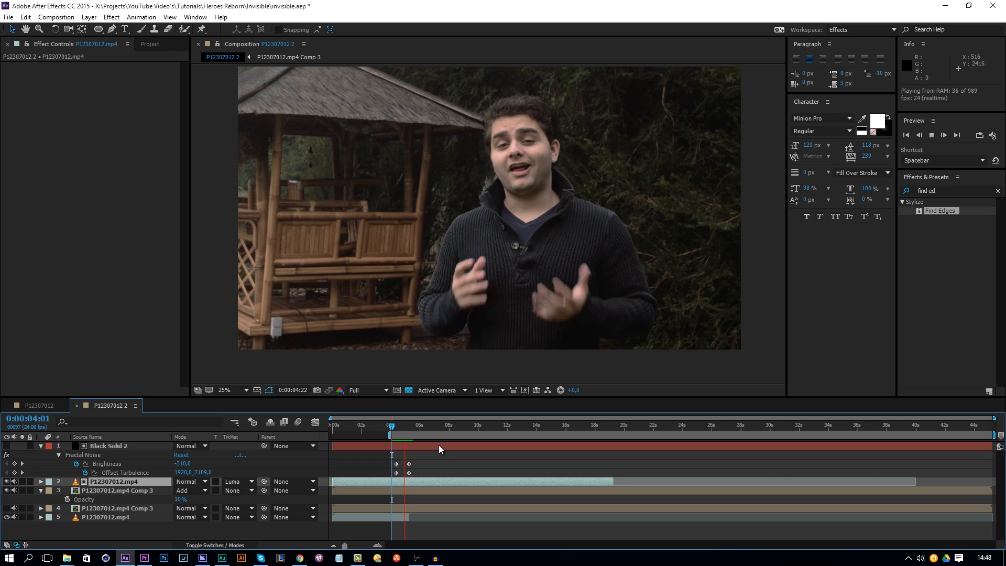
Check the transition near its end, extend the work area start back to 0:00:00:00, and start a preview.
drag(400, 426, 408, 430)
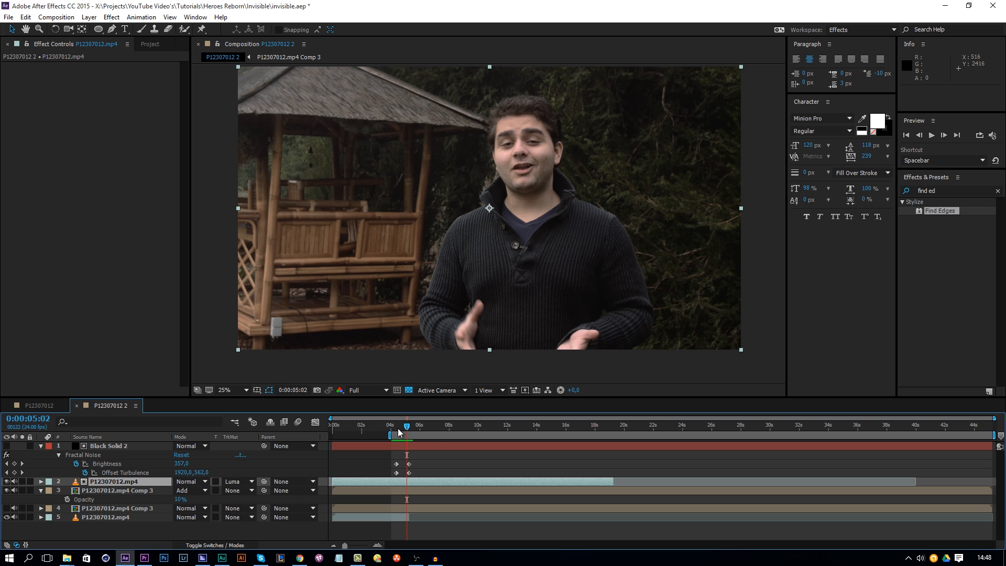
drag(399, 429, 316, 433)
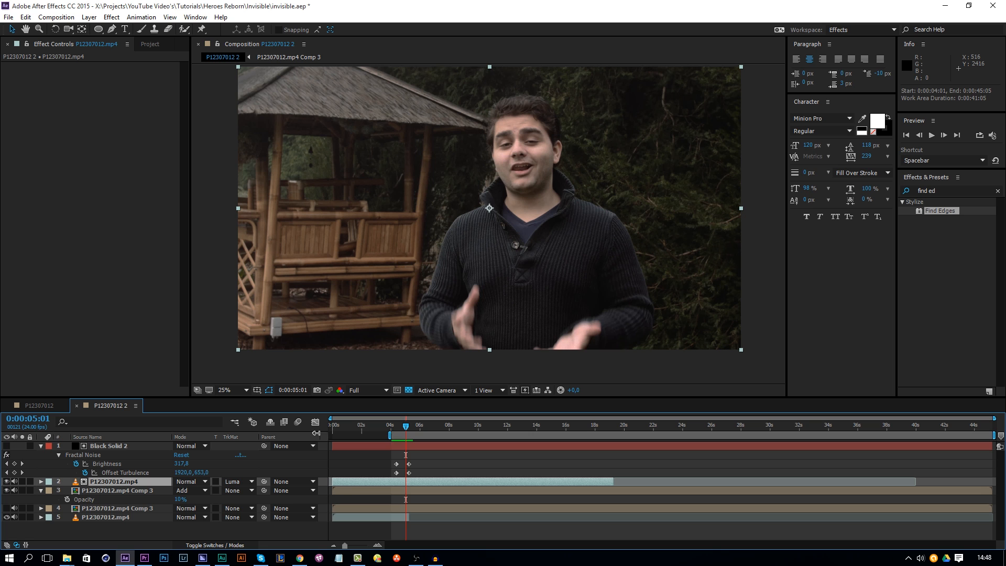
key(space)
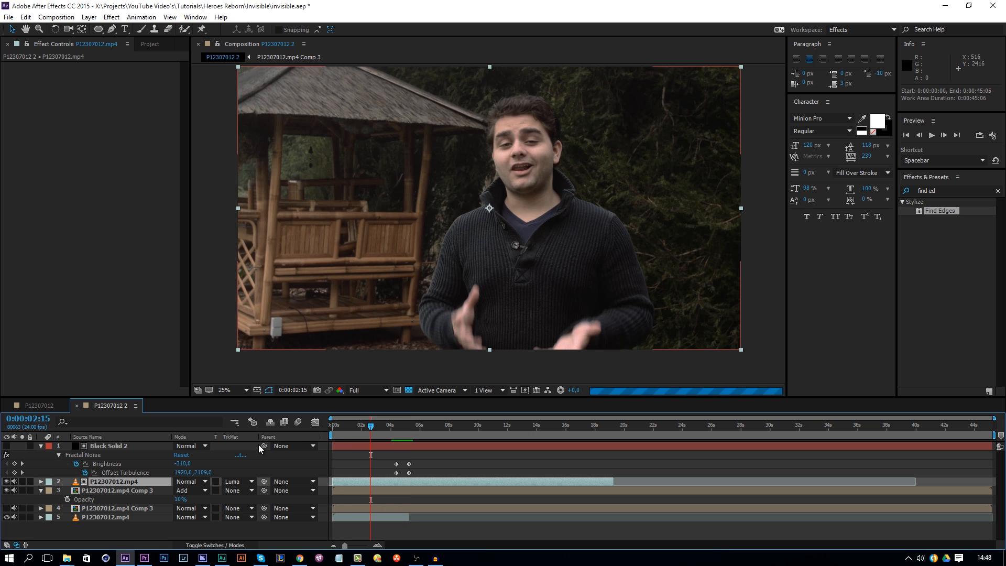